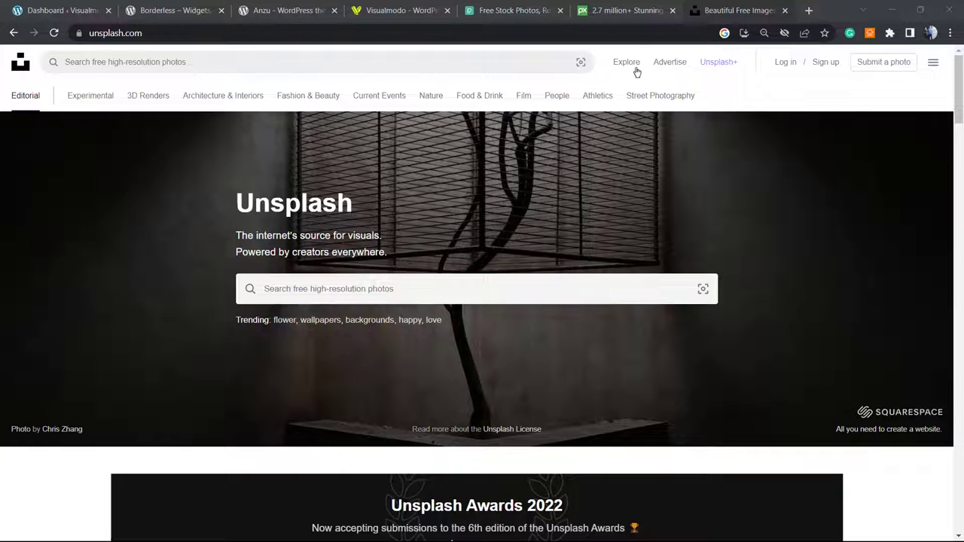
Flip between the Pixabay, Pexels and Unsplash stock photo tabs, ending on Unsplash.
left_click(620, 9)
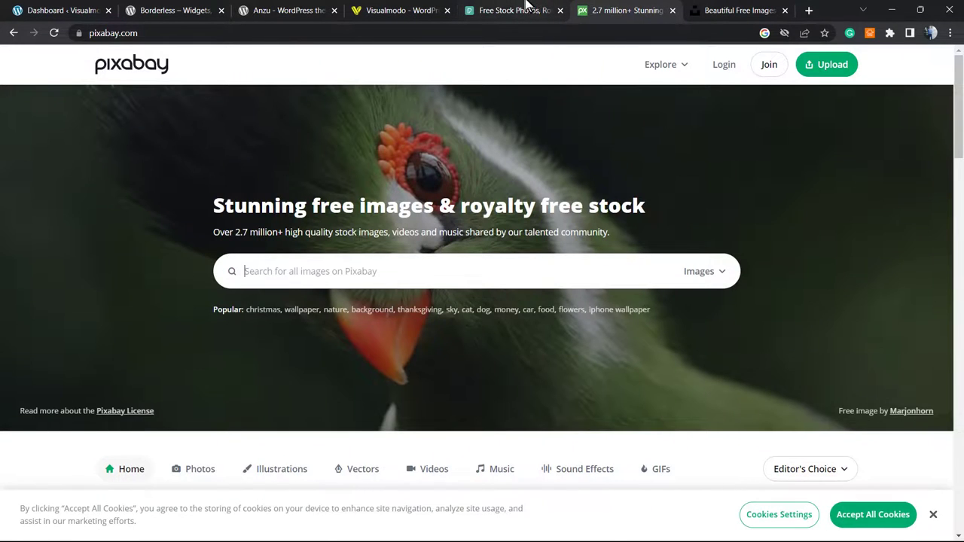
left_click(527, 9)
left_click(666, 8)
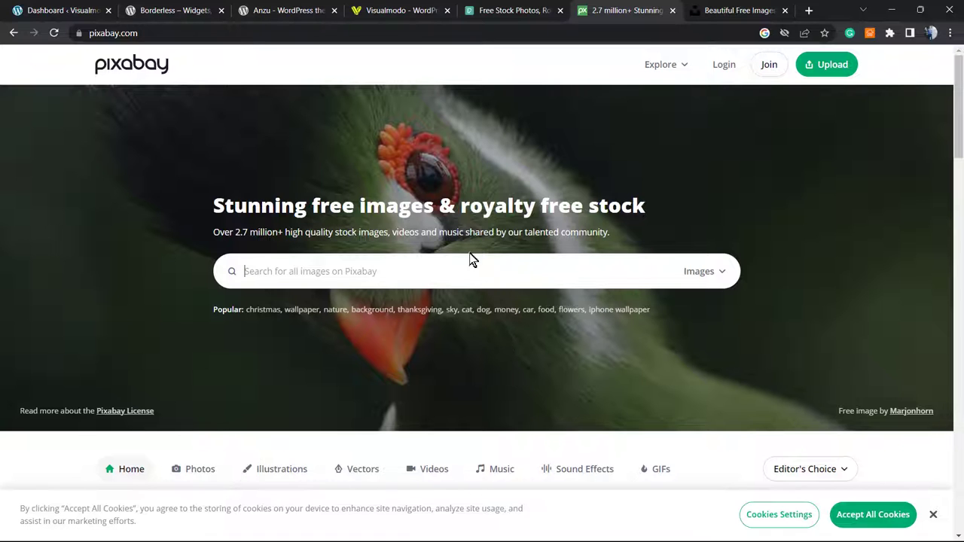
left_click(742, 10)
left_click(619, 10)
left_click(515, 10)
left_click(735, 10)
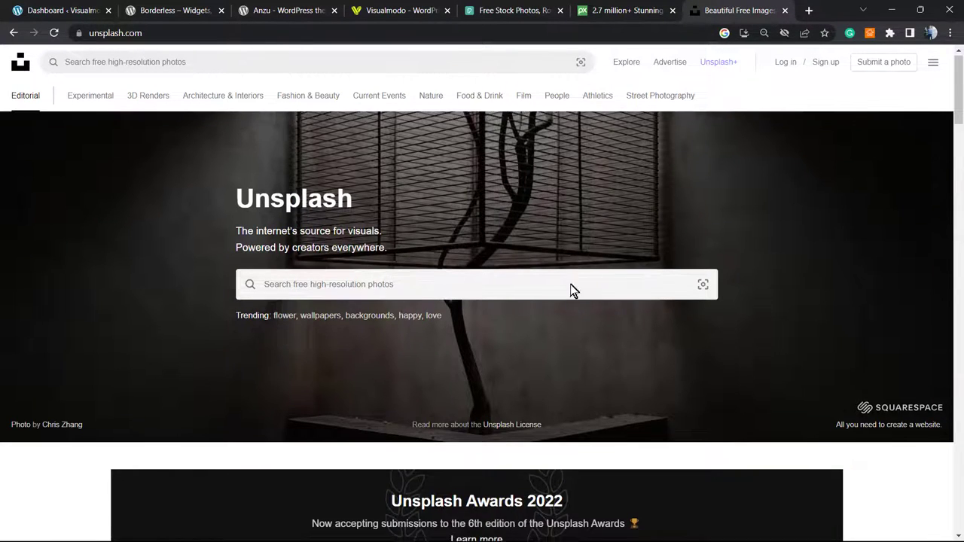
Scroll through the Unsplash free photo grid, then move on to the Anzu theme tab.
scroll(571, 289, "down", 10)
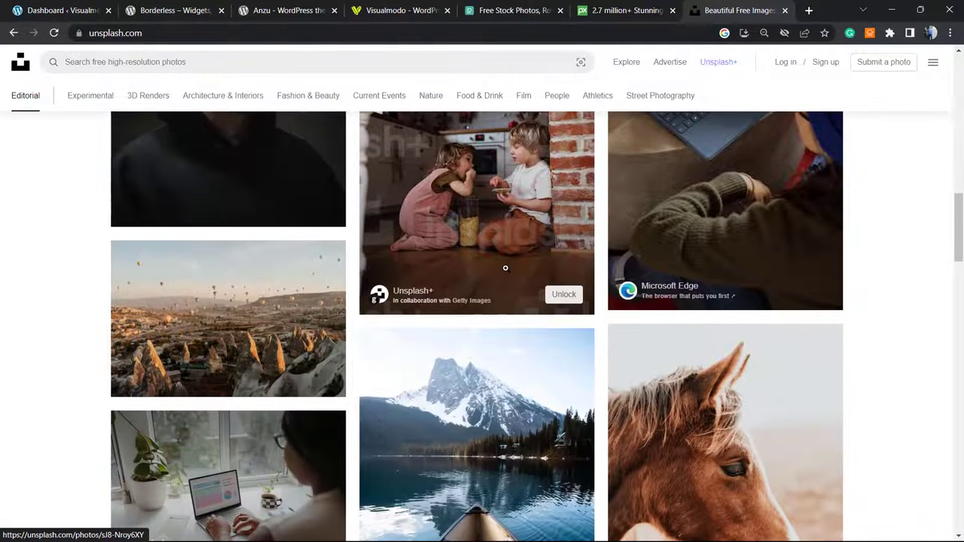
scroll(505, 268, "up", 3)
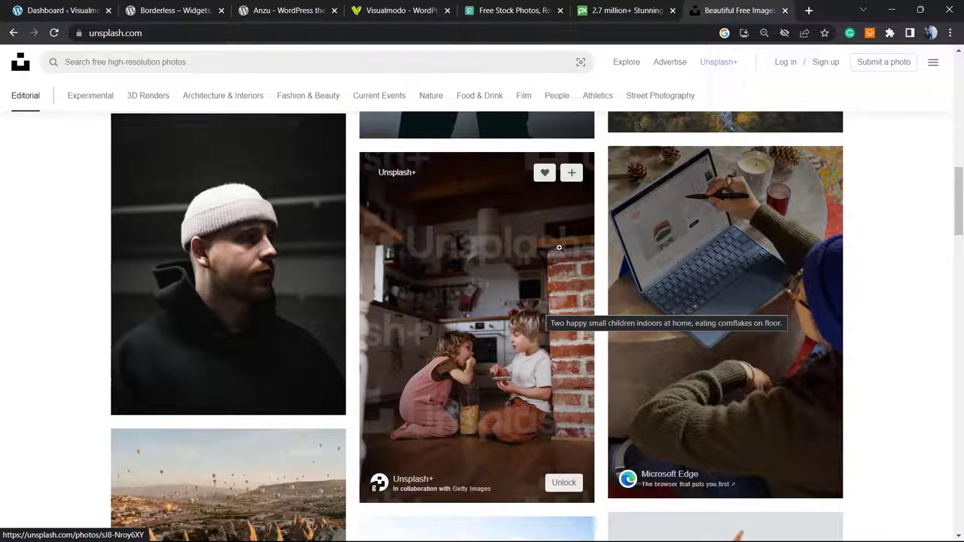
scroll(501, 321, "up", 4)
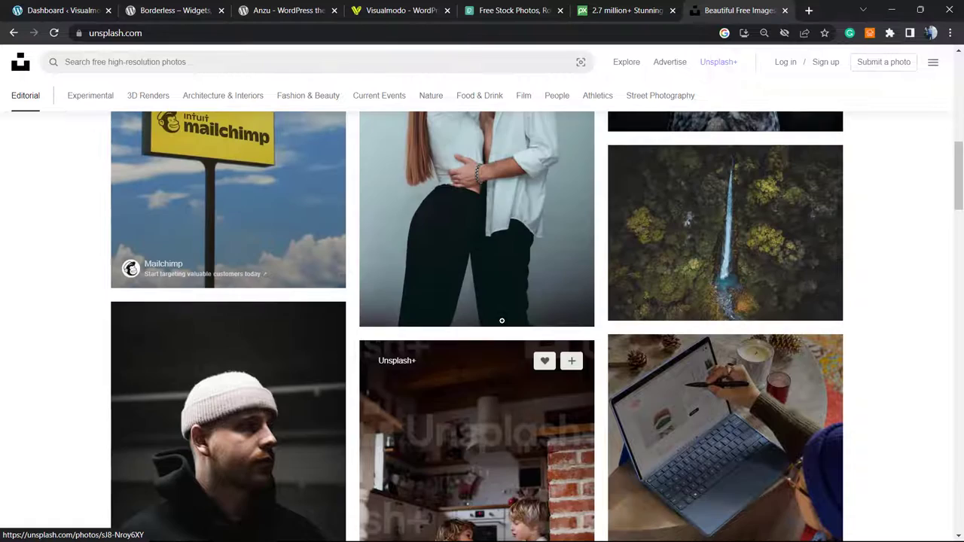
scroll(502, 323, "up", 3)
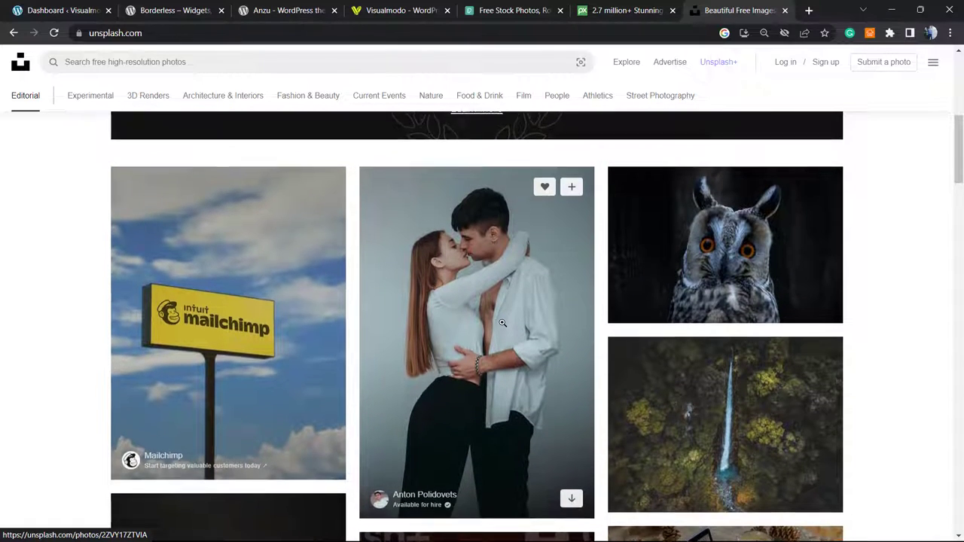
scroll(499, 324, "down", 4)
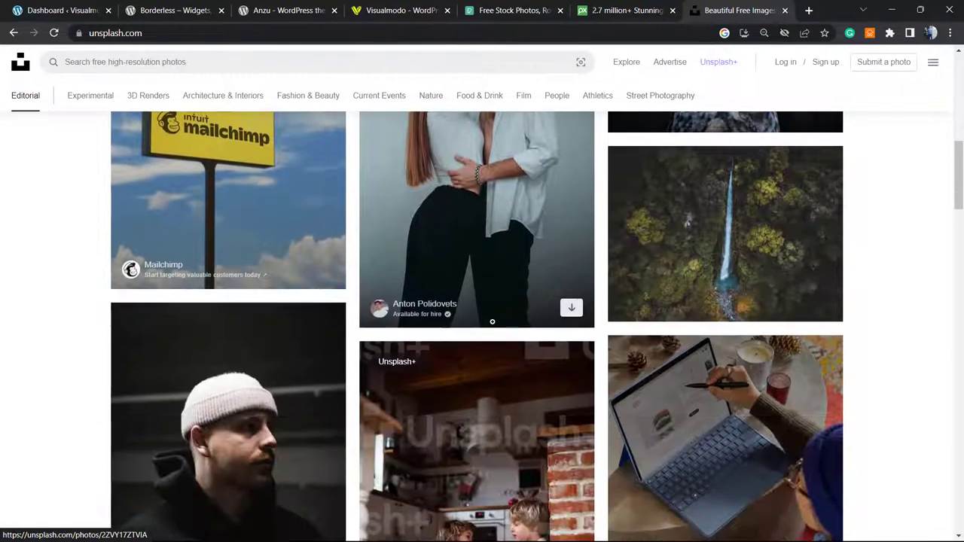
scroll(492, 322, "up", 3)
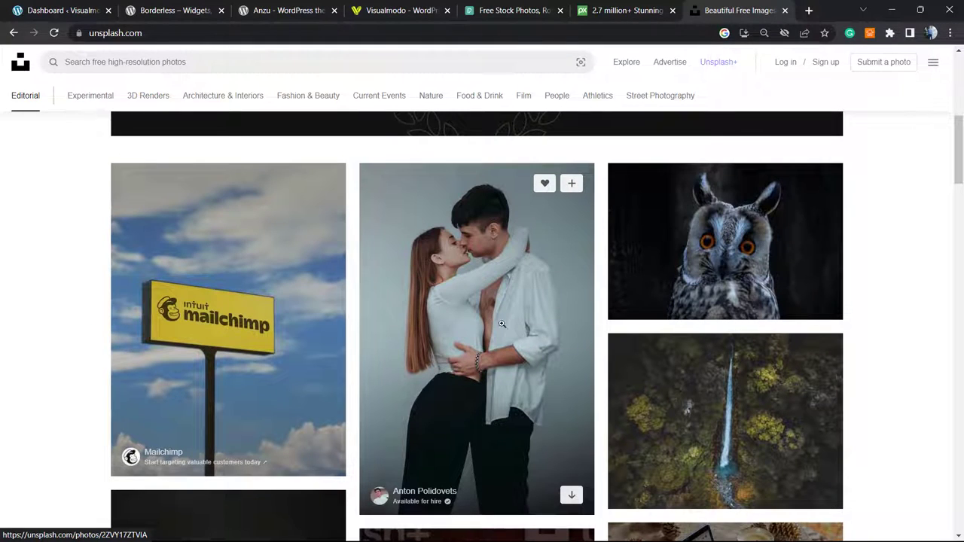
scroll(531, 346, "up", 1)
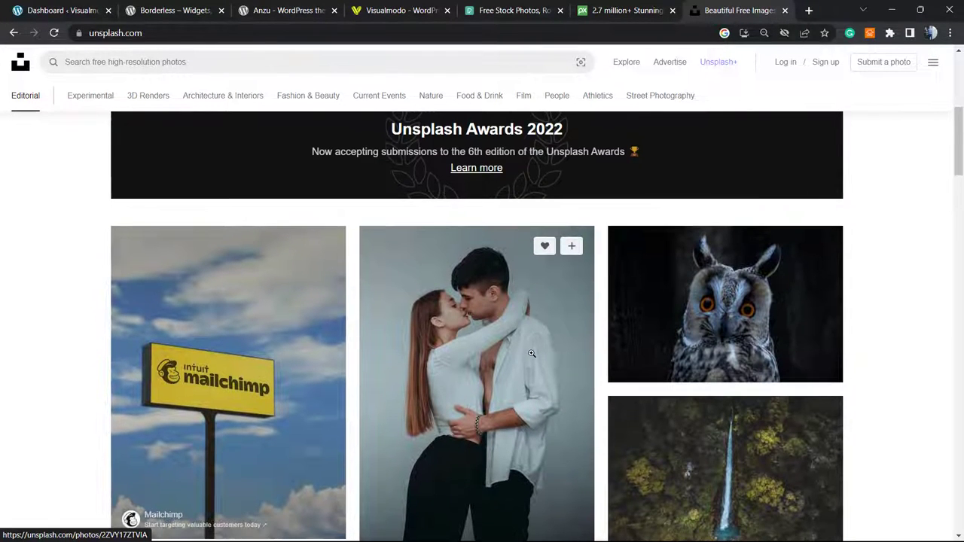
scroll(531, 353, "up", 5)
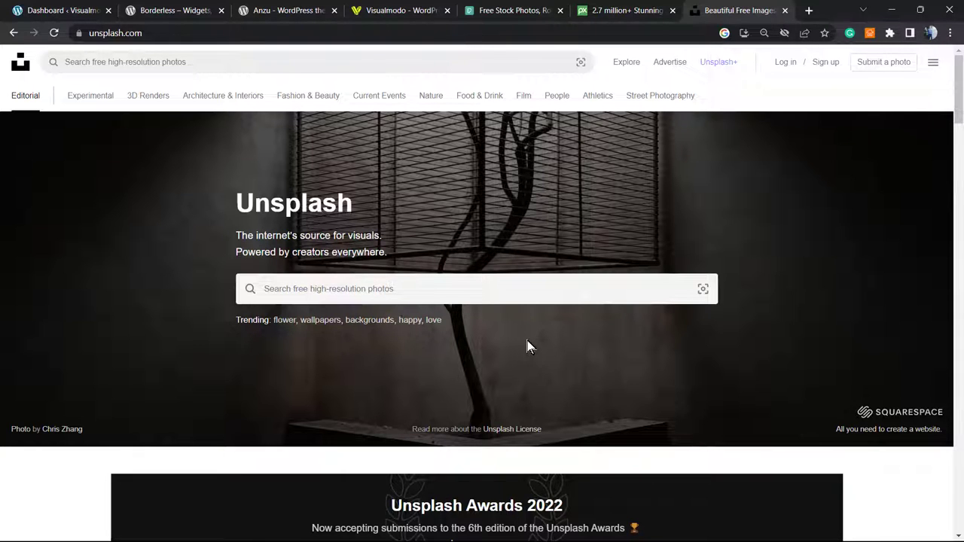
left_click(510, 11)
Go from the Anzu theme page to the WP admin Dashboard and open Plugins > Add New.
left_click(410, 10)
left_click(302, 7)
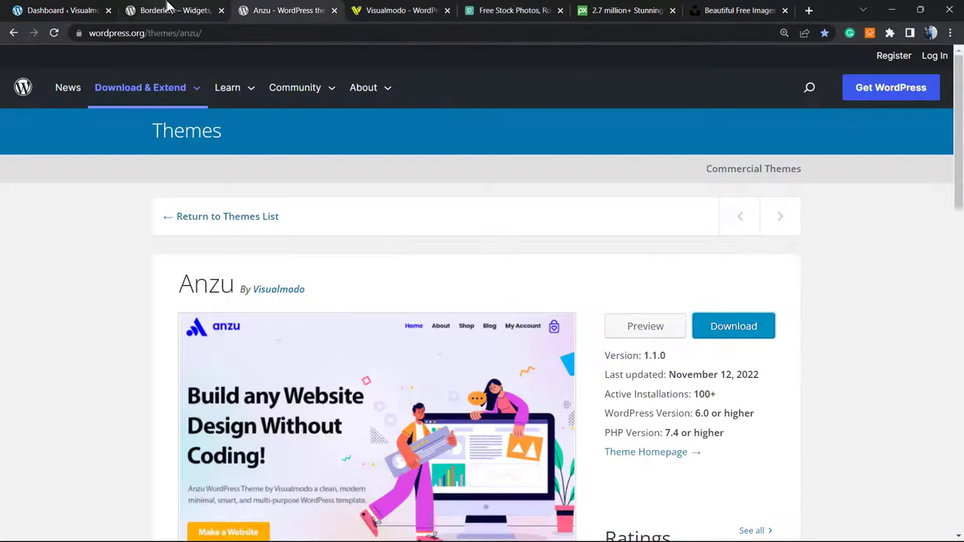
left_click(59, 10)
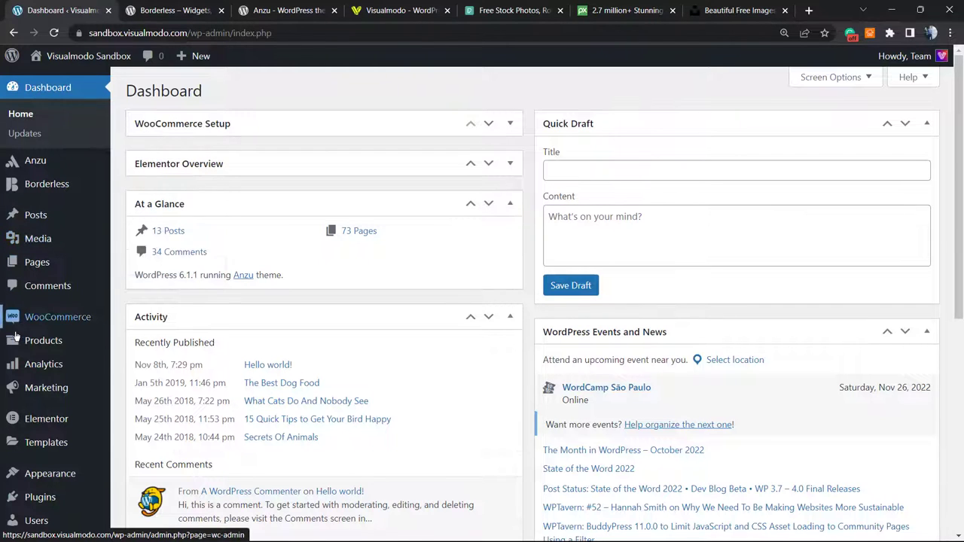
scroll(49, 323, "down", 2)
scroll(49, 323, "down", 1)
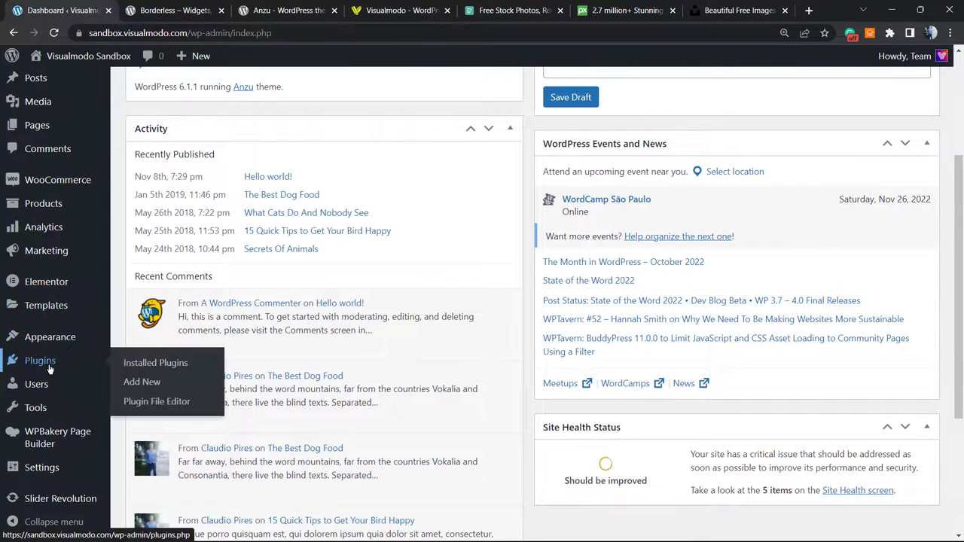
left_click(152, 384)
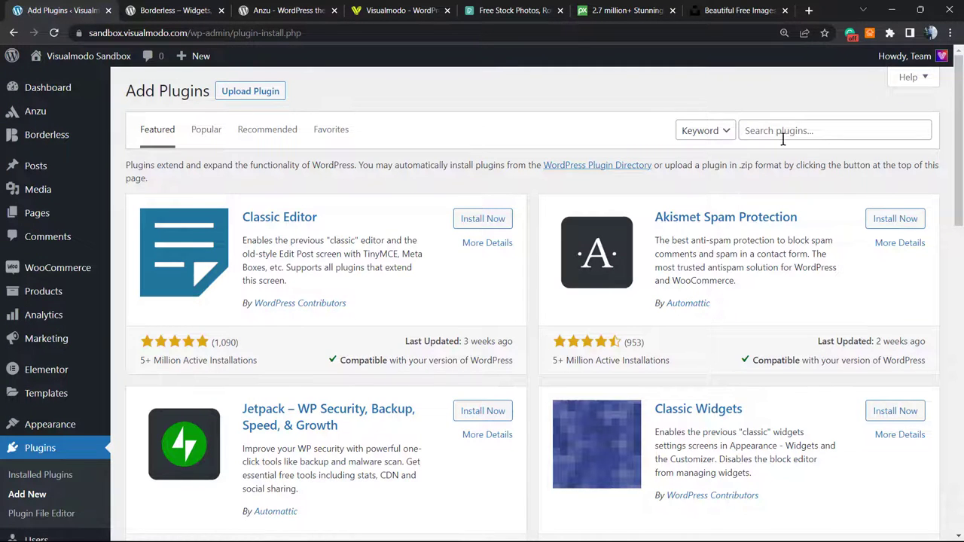
Search the plugin directory for 'Instant Images', install it and activate it.
left_click(786, 131)
type("Instant Images")
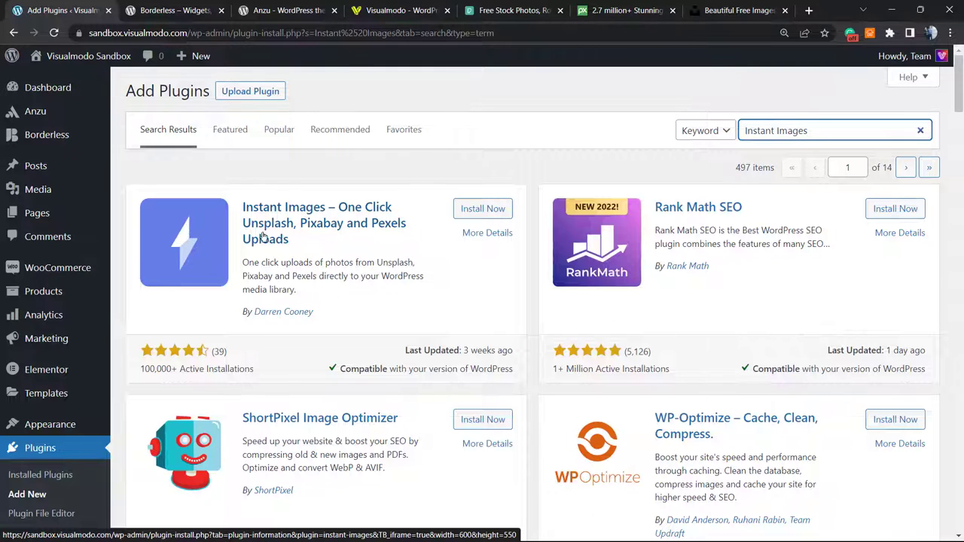
left_click(483, 211)
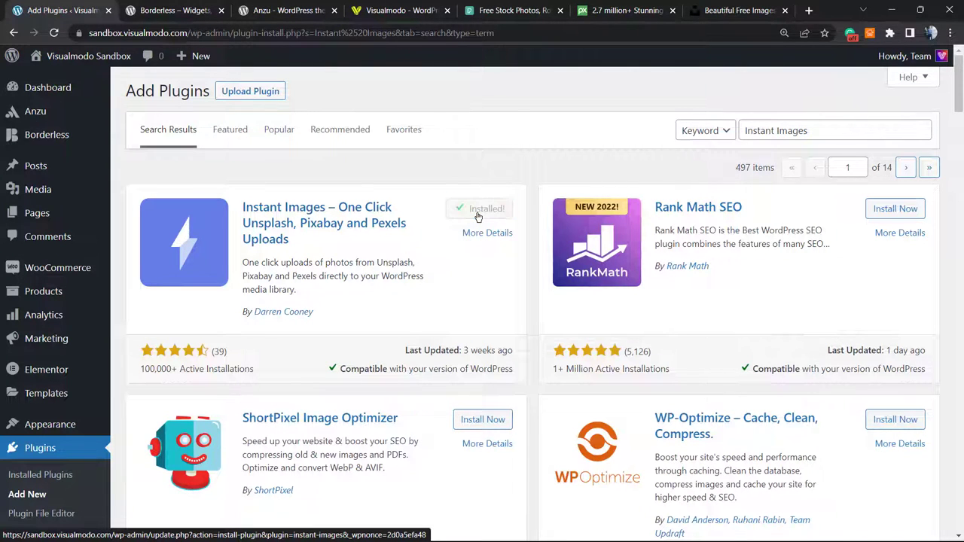
left_click(478, 216)
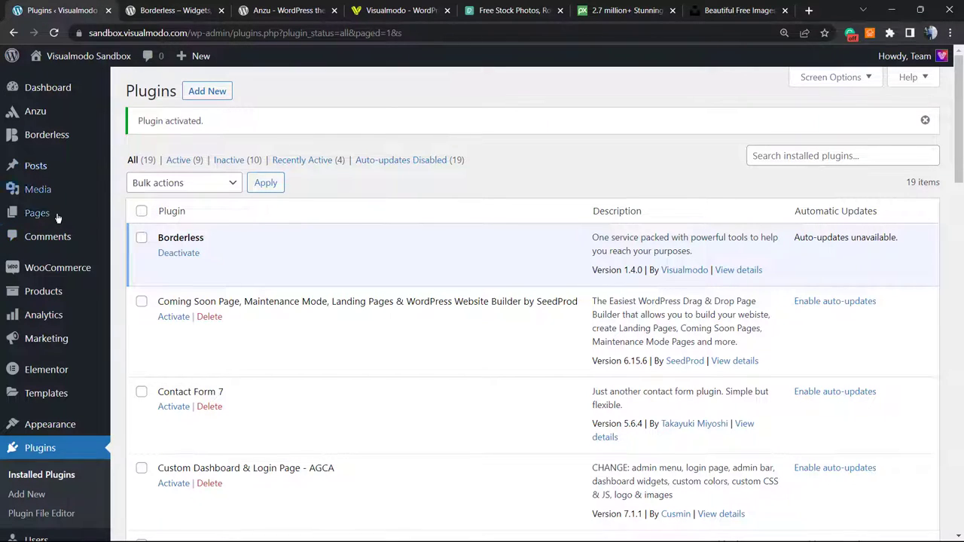
Open Media > Instant Images and compare the Pixabay and Pexels sources, ending on Pixabay.
mouse_move(75, 192)
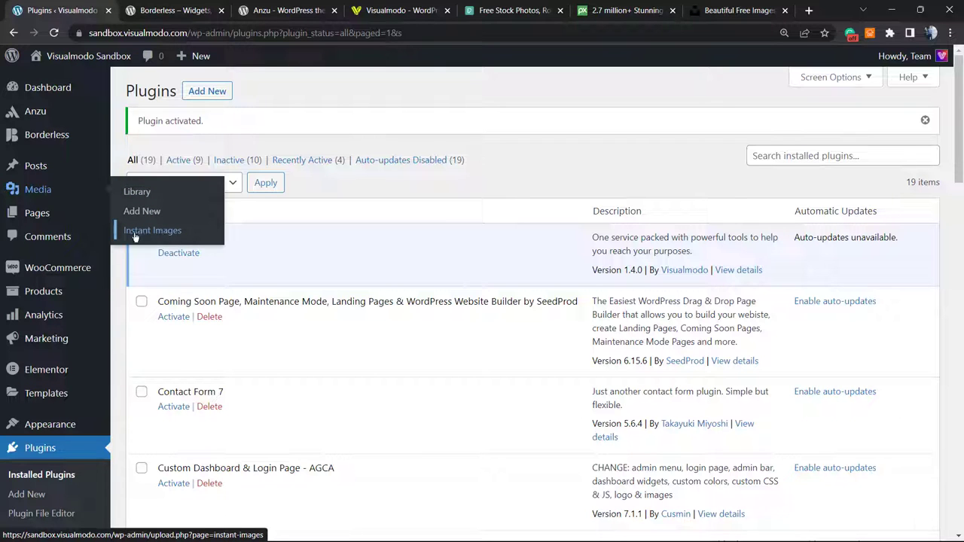
left_click(135, 236)
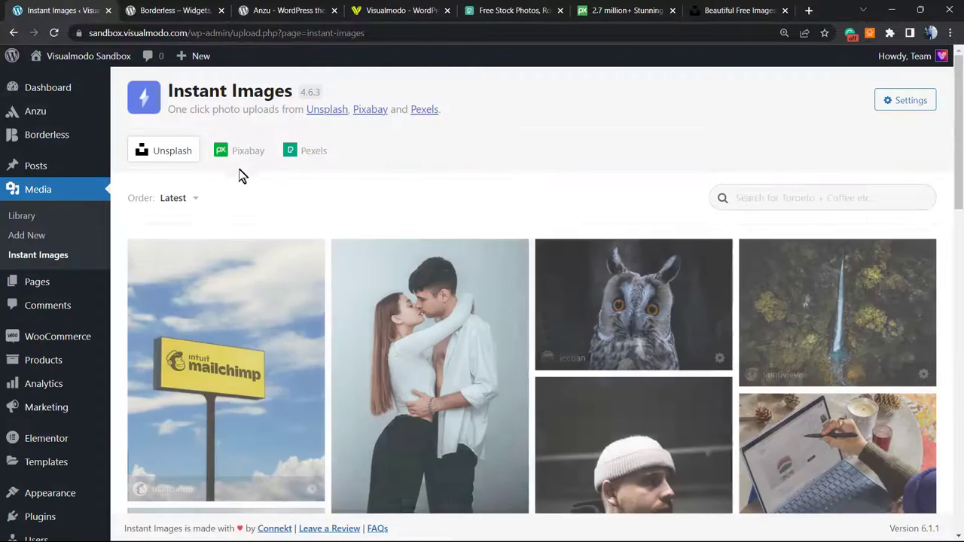
left_click(226, 154)
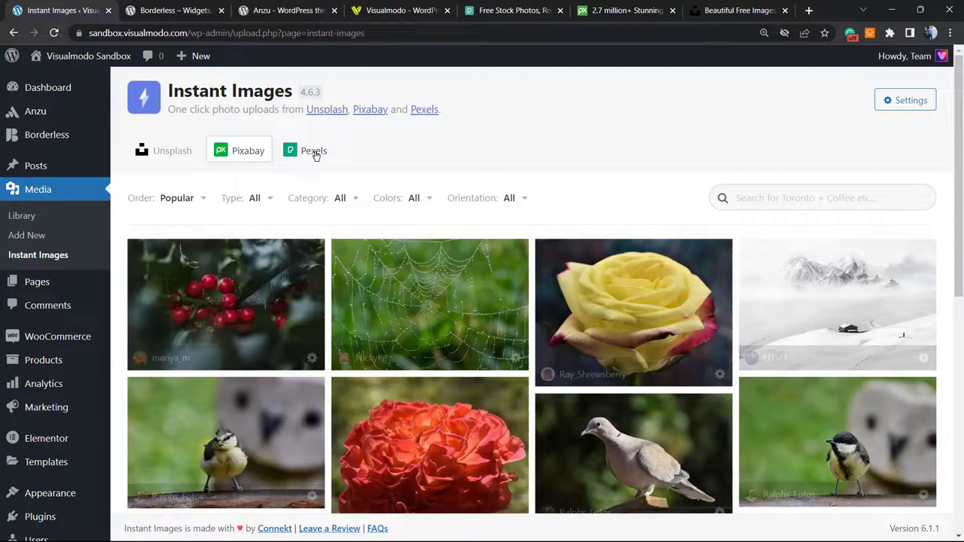
left_click(315, 152)
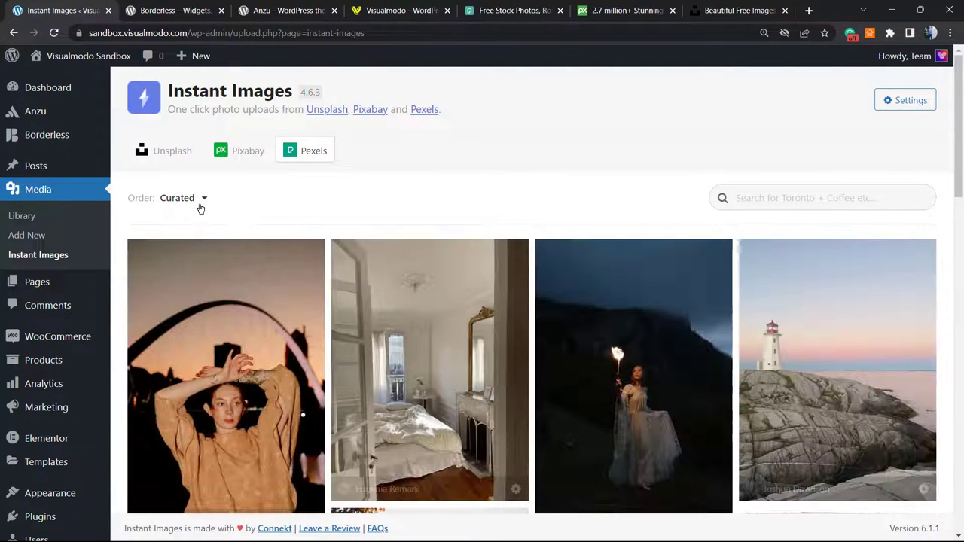
left_click(202, 199)
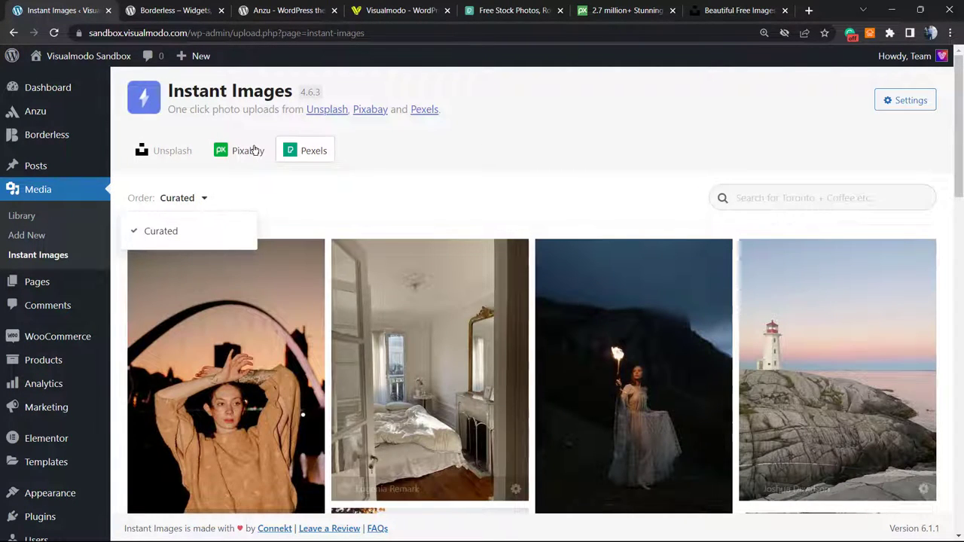
left_click(251, 151)
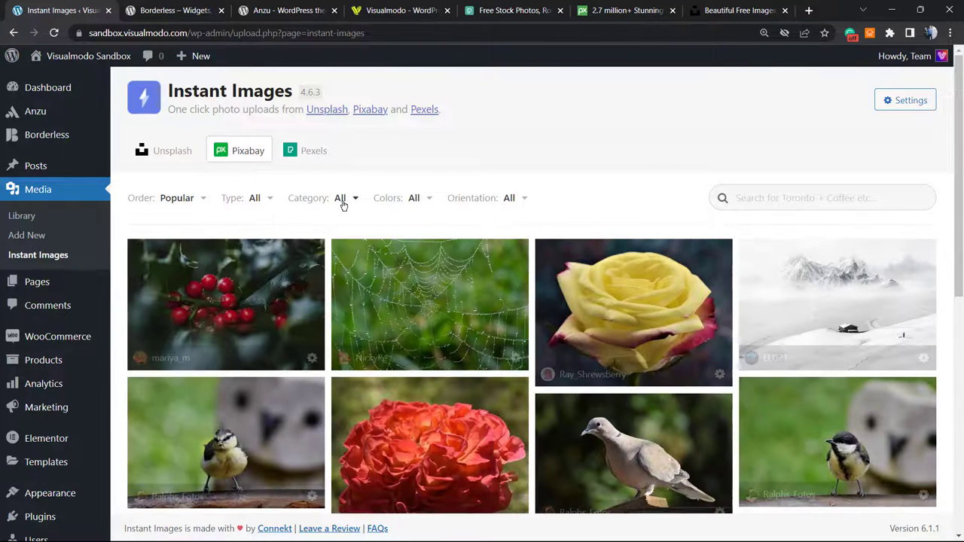
Review Pixabay's category, colour and orientation filters, leaving each set to All.
left_click(342, 202)
left_click(395, 200)
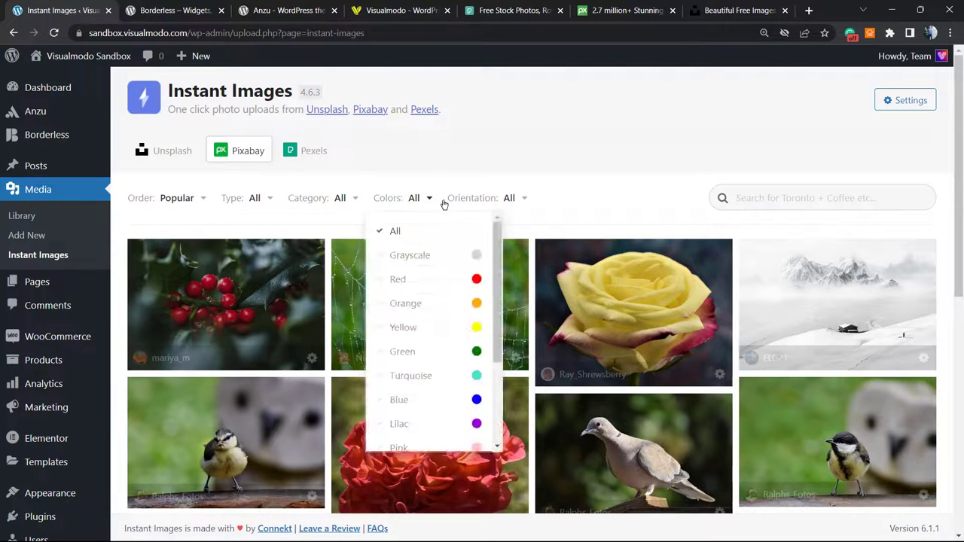
left_click(464, 199)
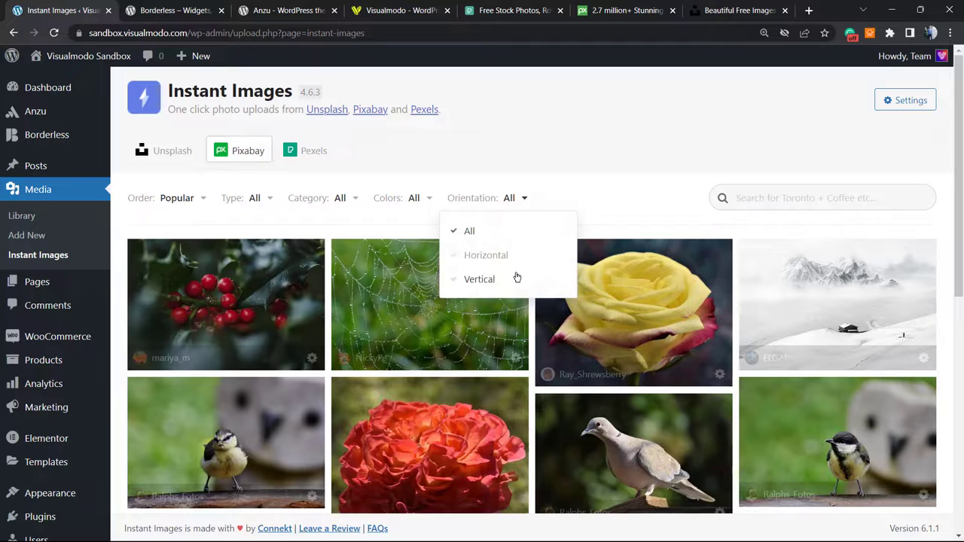
left_click(612, 193)
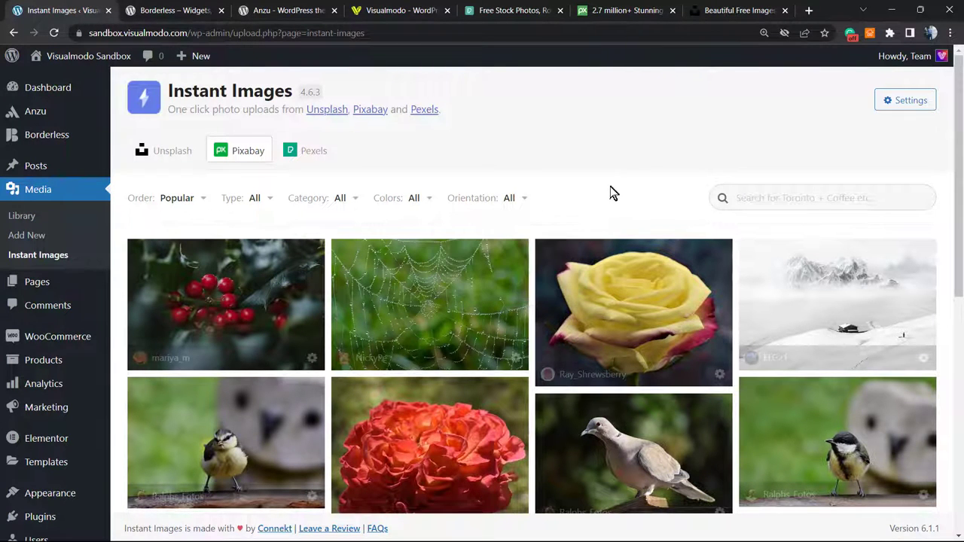
left_click(822, 198)
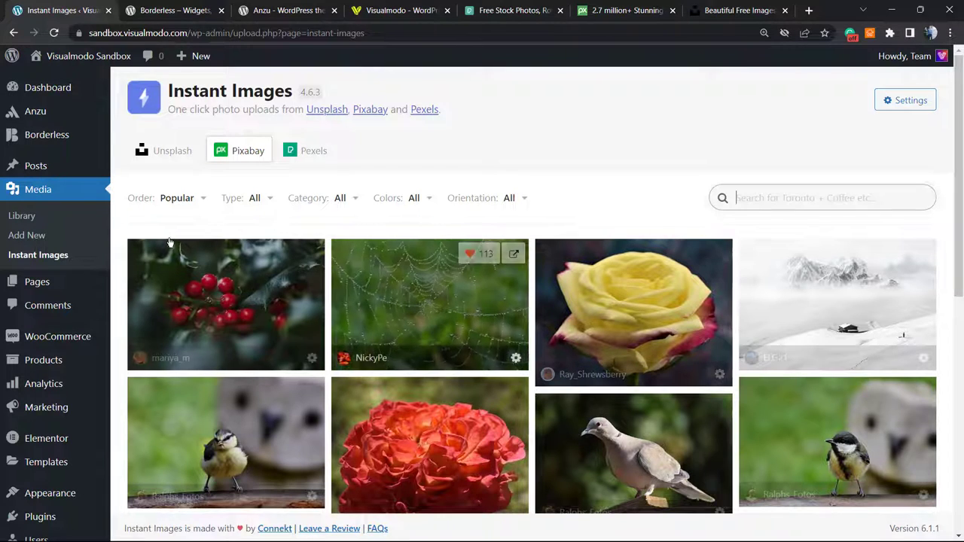
Open 'Hello world!' from All Posts and scroll to its Featured image panel.
mouse_move(47, 171)
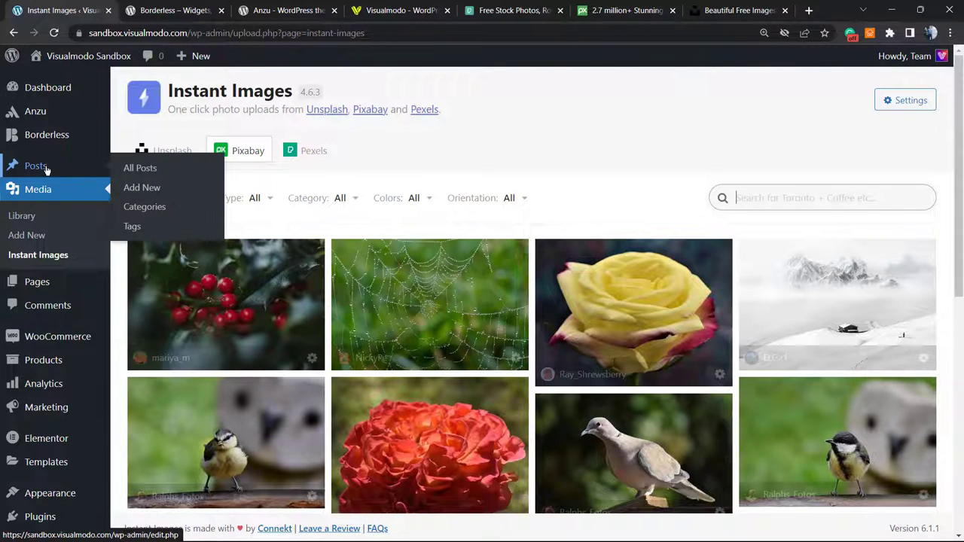
left_click(47, 170)
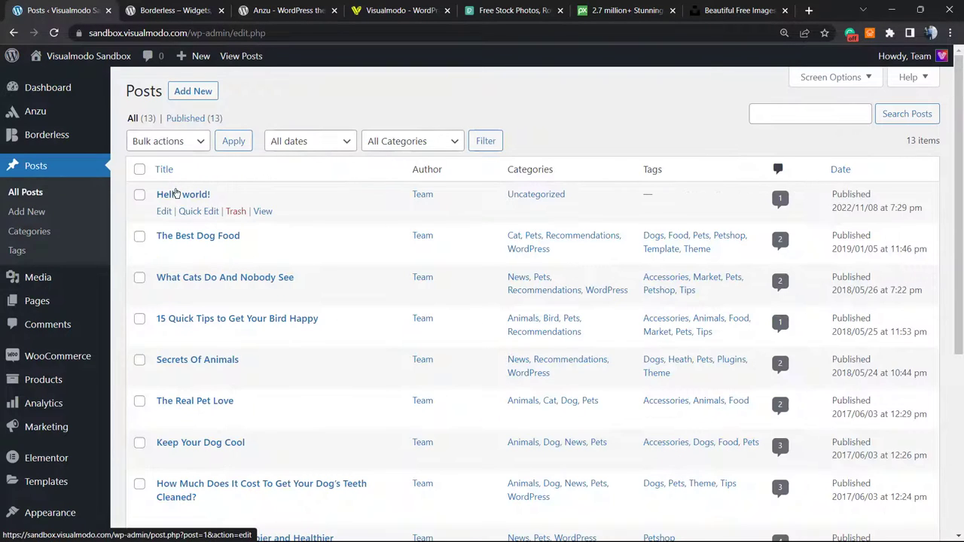
left_click(174, 195)
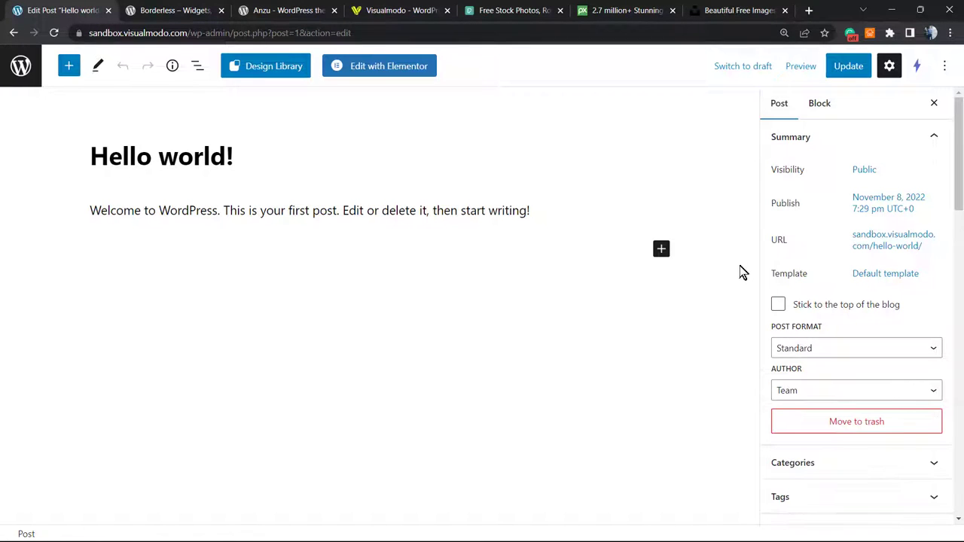
scroll(841, 359, "down", 2)
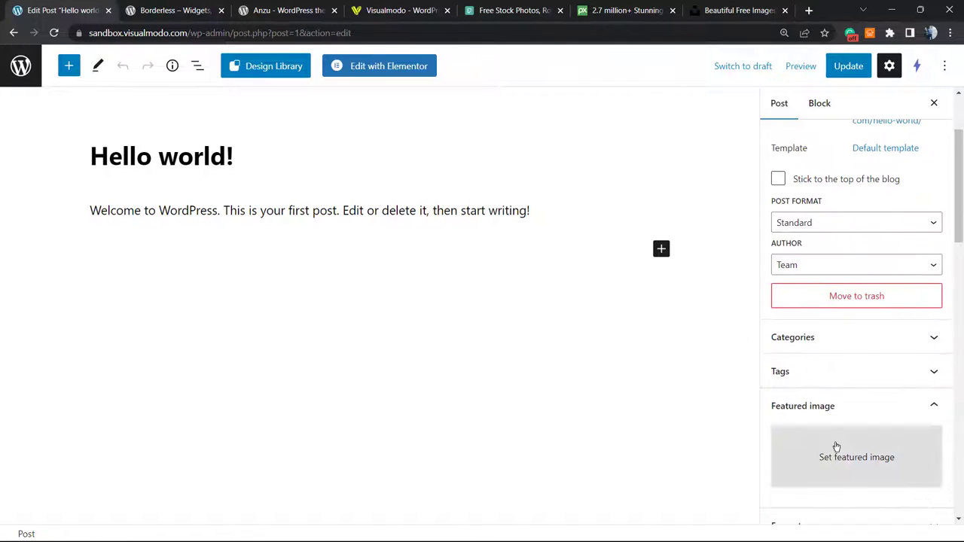
Open the featured image chooser and look over its Media Library and Upload files tabs.
left_click(818, 482)
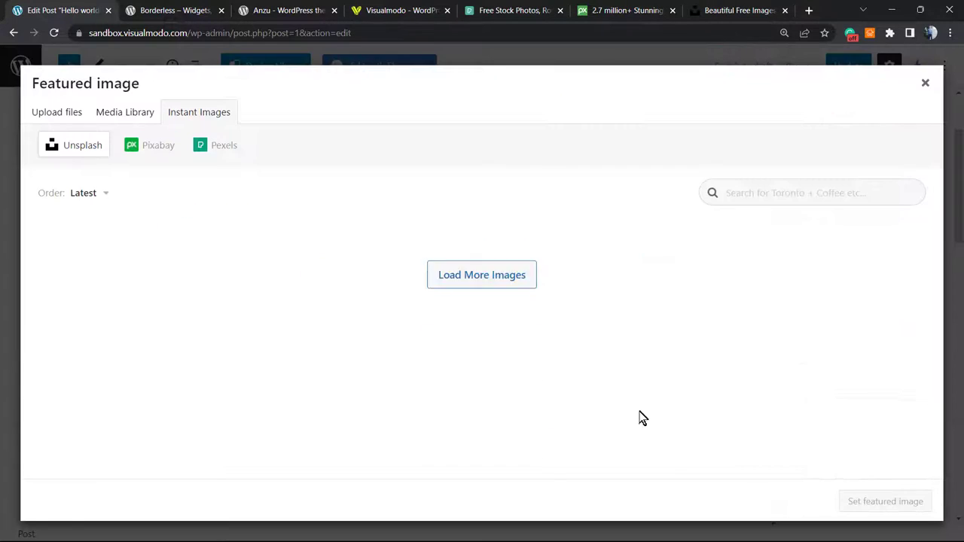
left_click(104, 110)
left_click(76, 113)
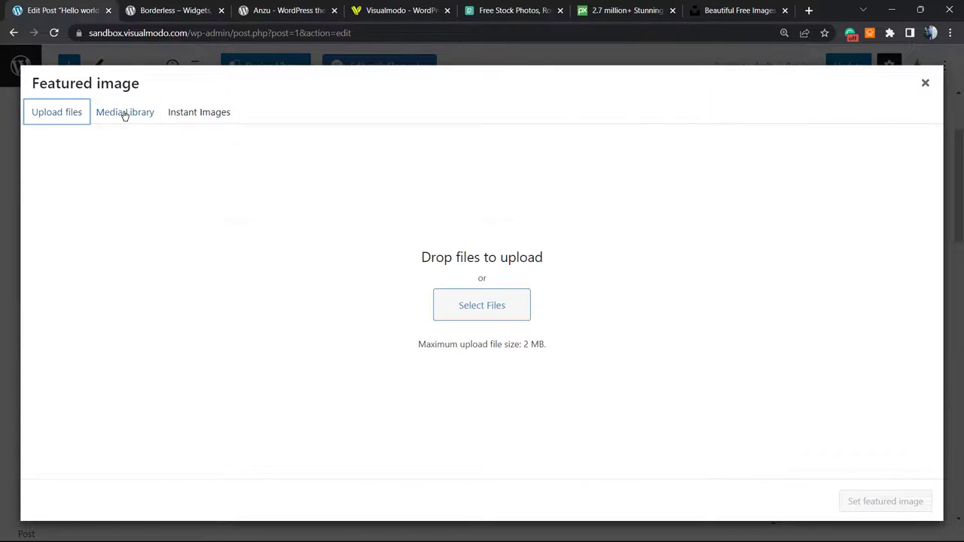
left_click(126, 113)
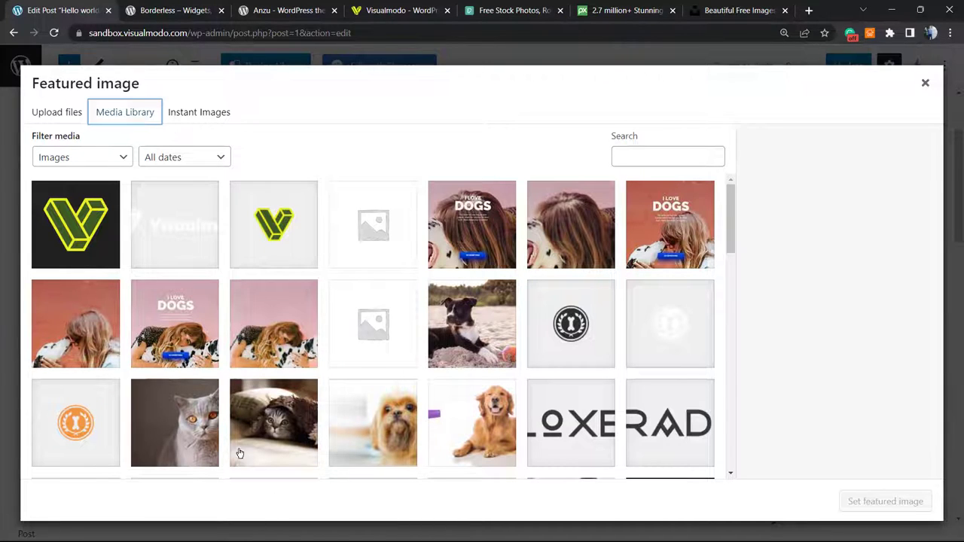
left_click(63, 113)
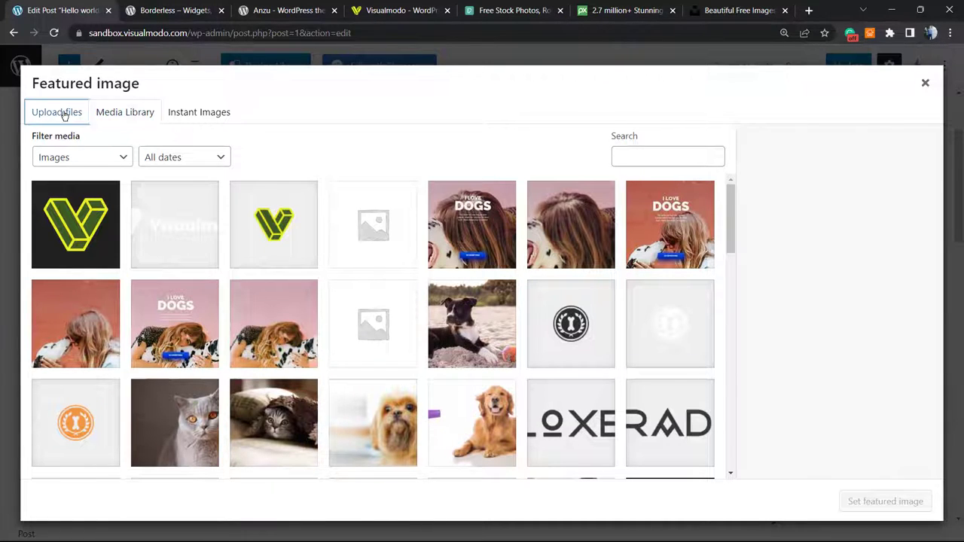
left_click(501, 313)
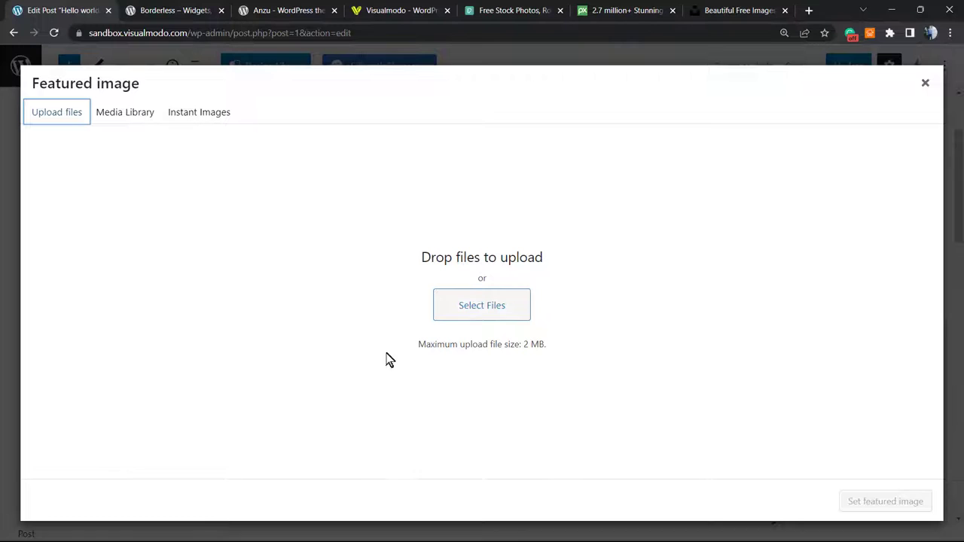
left_click_drag(261, 127, 189, 125)
left_click(254, 123)
Browse Pixabay stock photos on the chooser's Instant Images tab.
left_click(219, 119)
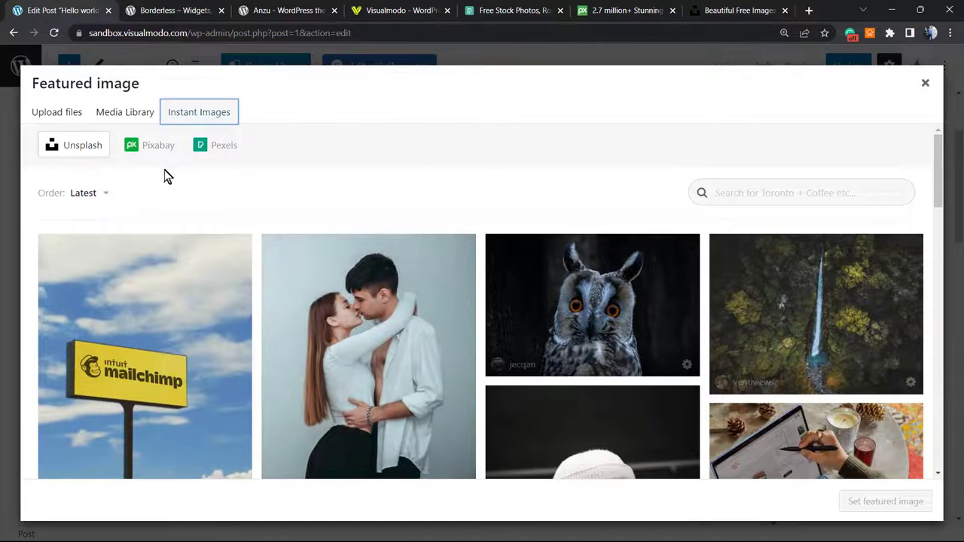
left_click(154, 156)
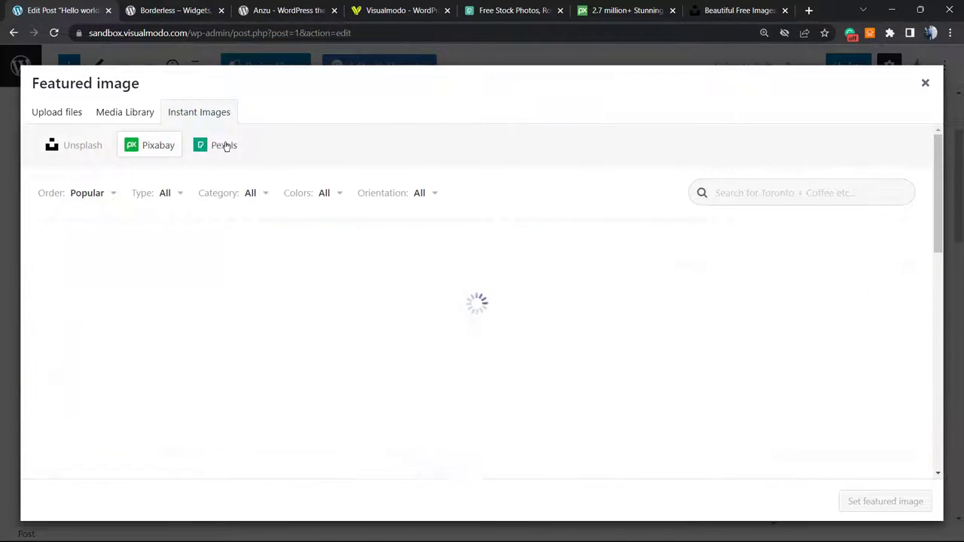
left_click(225, 145)
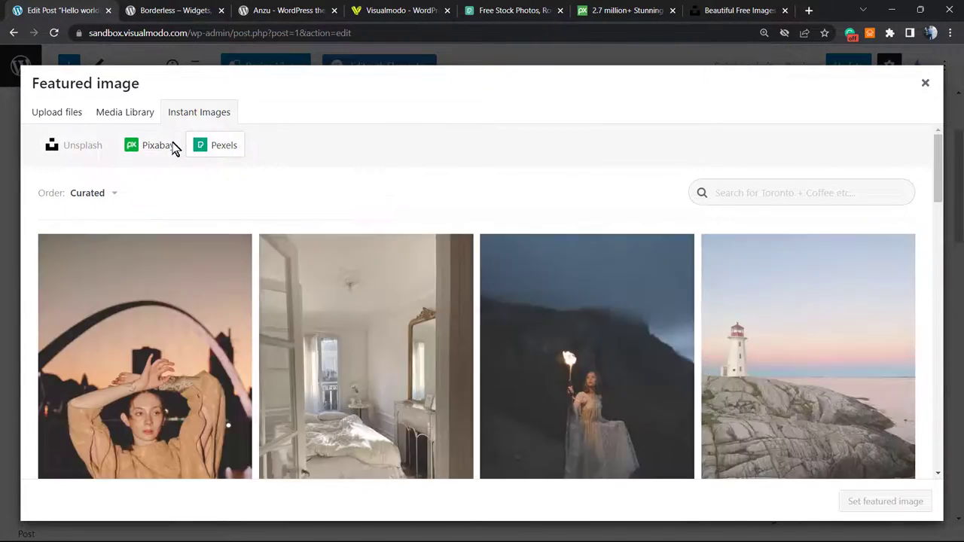
left_click(174, 148)
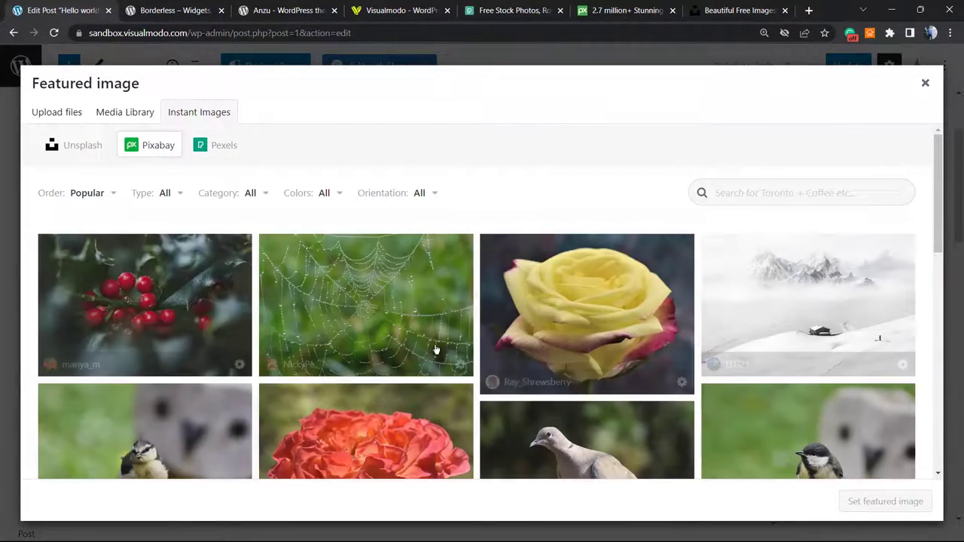
scroll(435, 349, "down", 3)
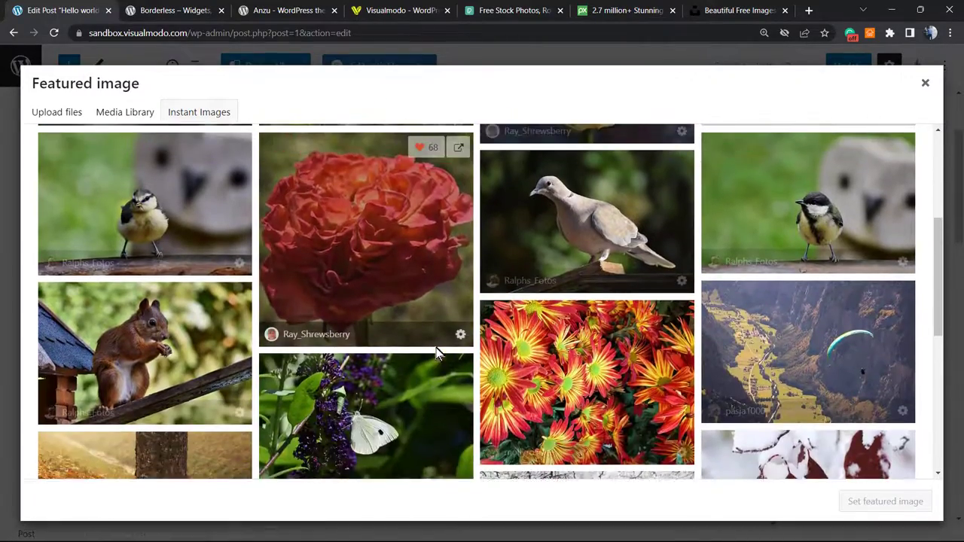
scroll(445, 348, "up", 2)
scroll(663, 323, "down", 3)
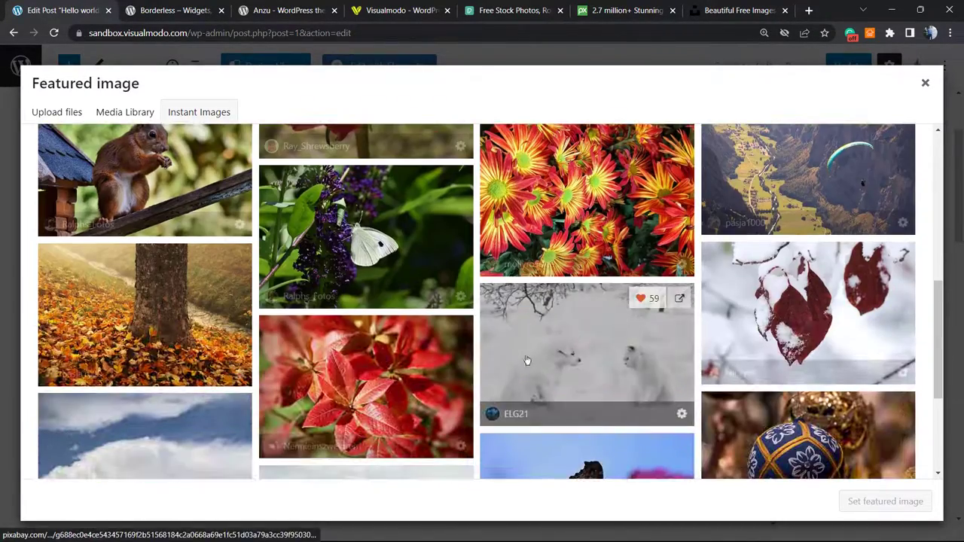
scroll(613, 335, "down", 1)
scroll(500, 323, "down", 2)
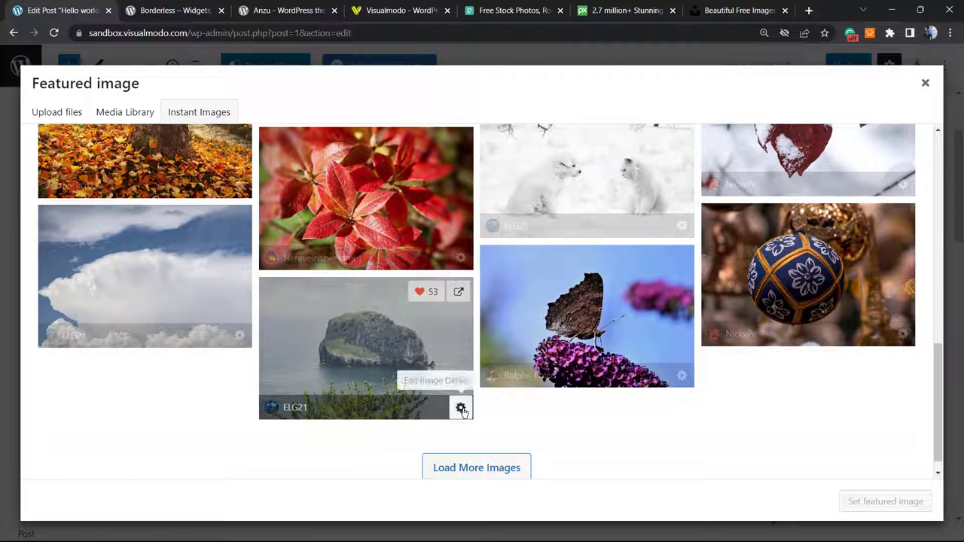
Import the Pixabay rock-island photo, then scroll the Unsplash grid on the Instant Images tab.
left_click(390, 360)
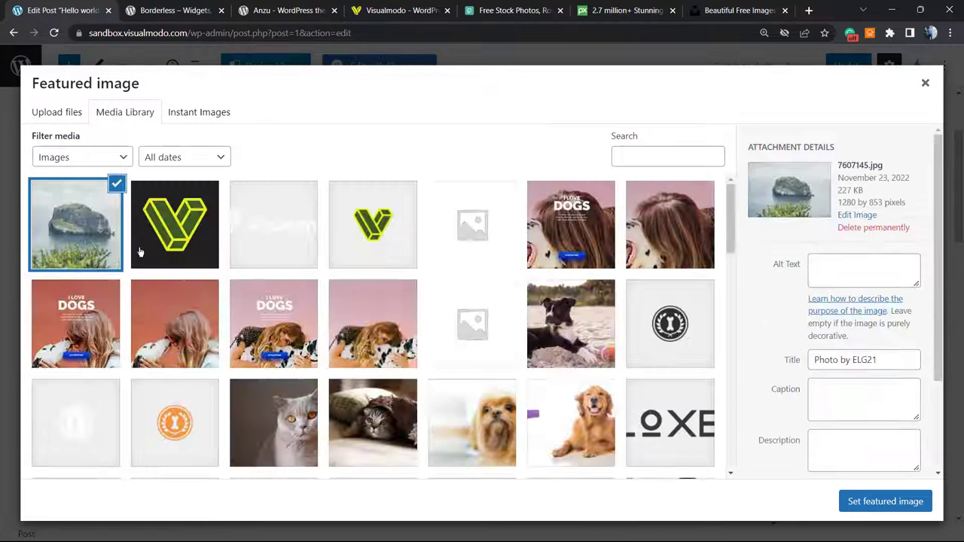
left_click(198, 116)
scroll(323, 244, "down", 10)
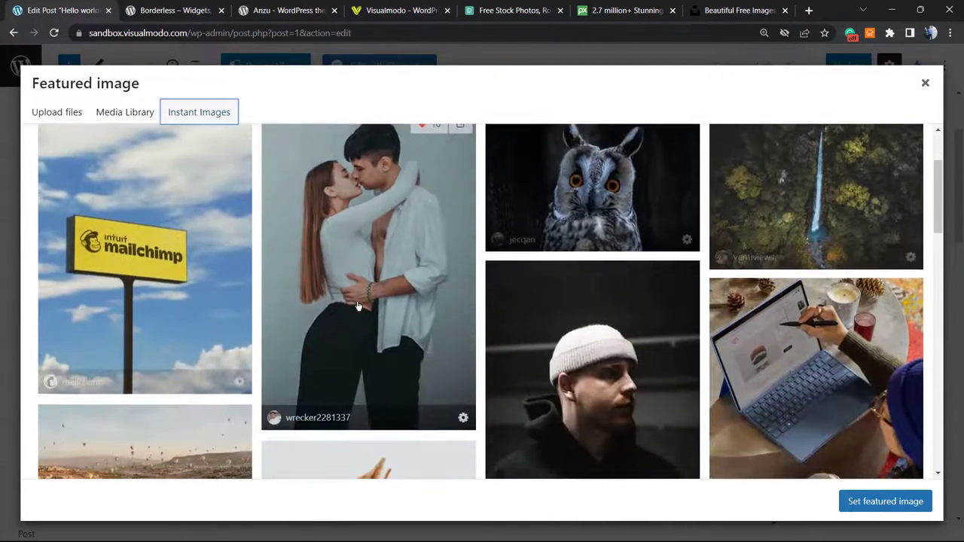
scroll(394, 317, "down", 5)
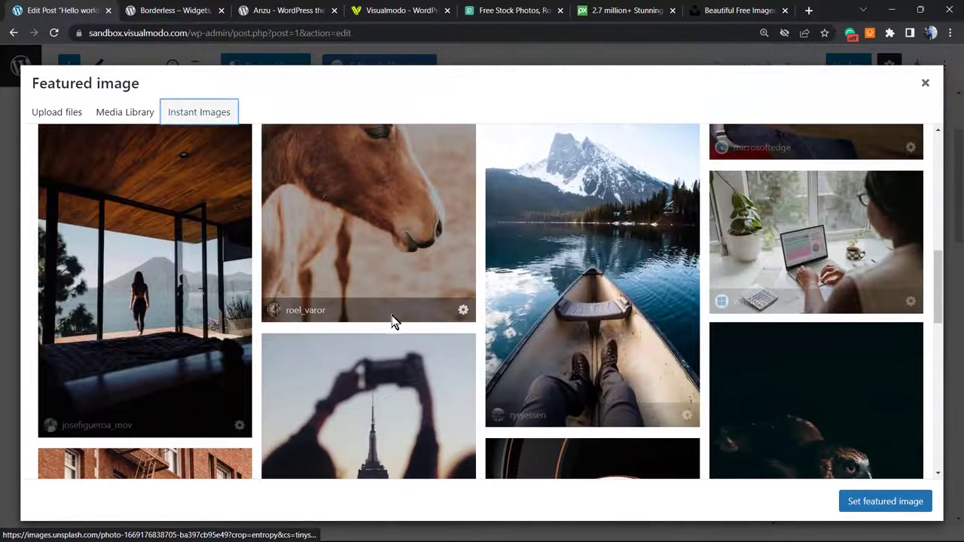
scroll(399, 263, "up", 1)
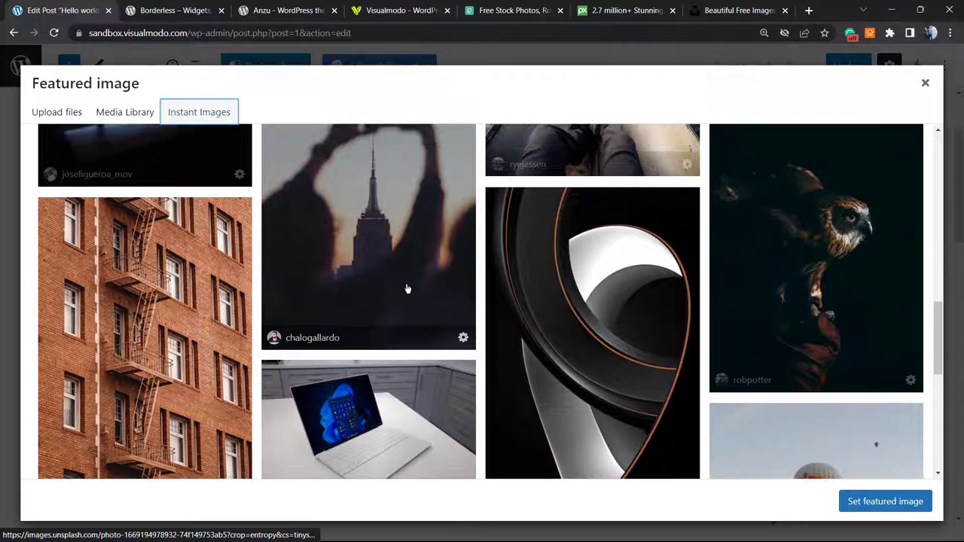
scroll(411, 330, "down", 2)
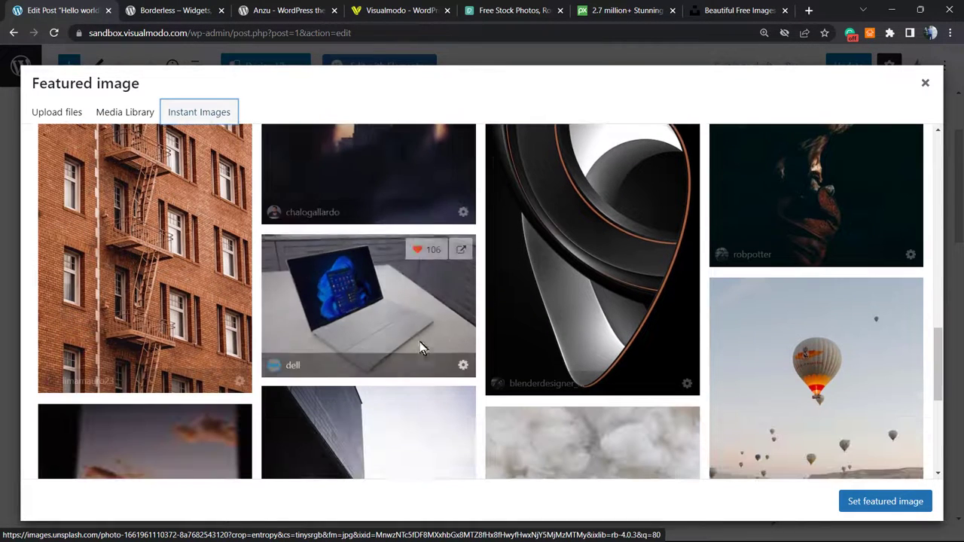
Open the Dell laptop photo's details and review its filename, 'Photo by Dell' title and alt text.
left_click(463, 367)
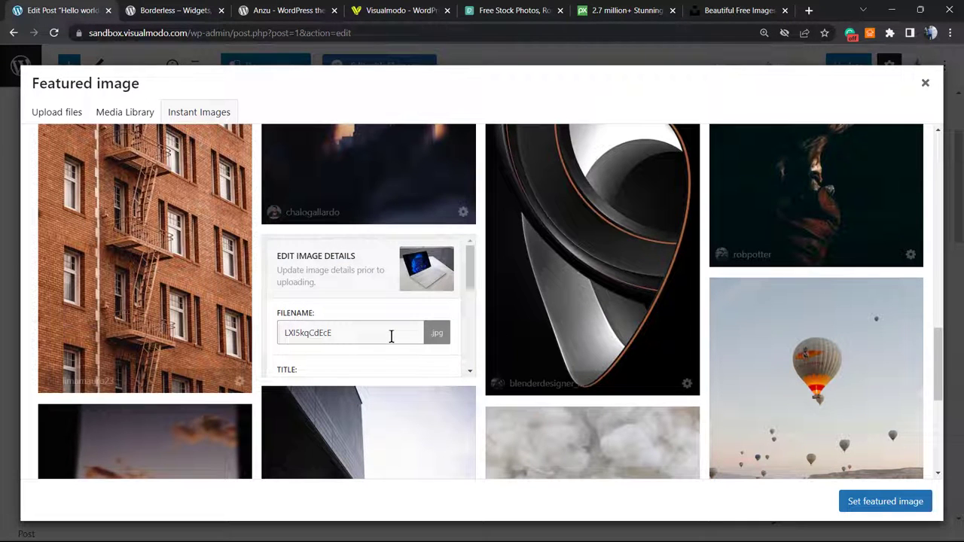
scroll(362, 324, "down", 1)
double_click(346, 274)
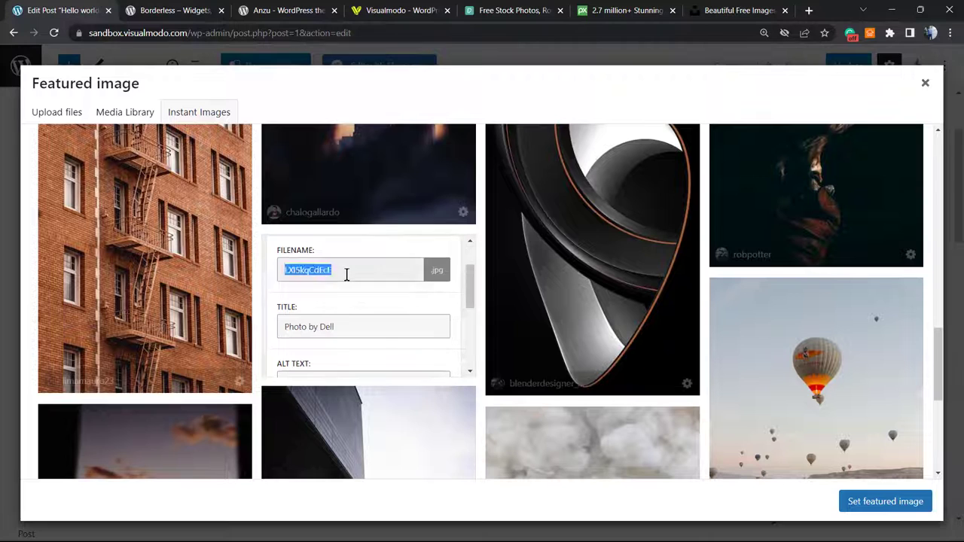
triple_click(334, 329)
scroll(378, 332, "down", 1)
left_click(355, 324)
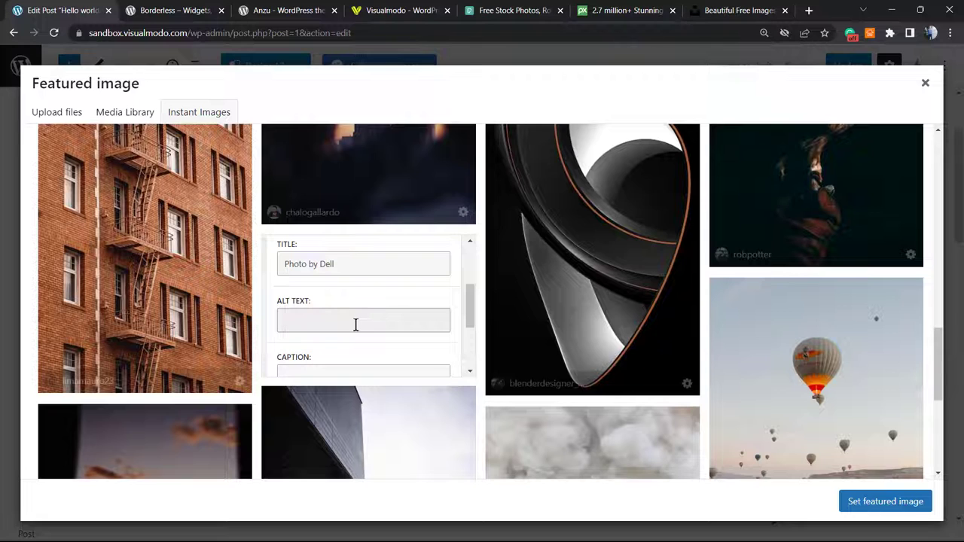
scroll(356, 324, "down", 2)
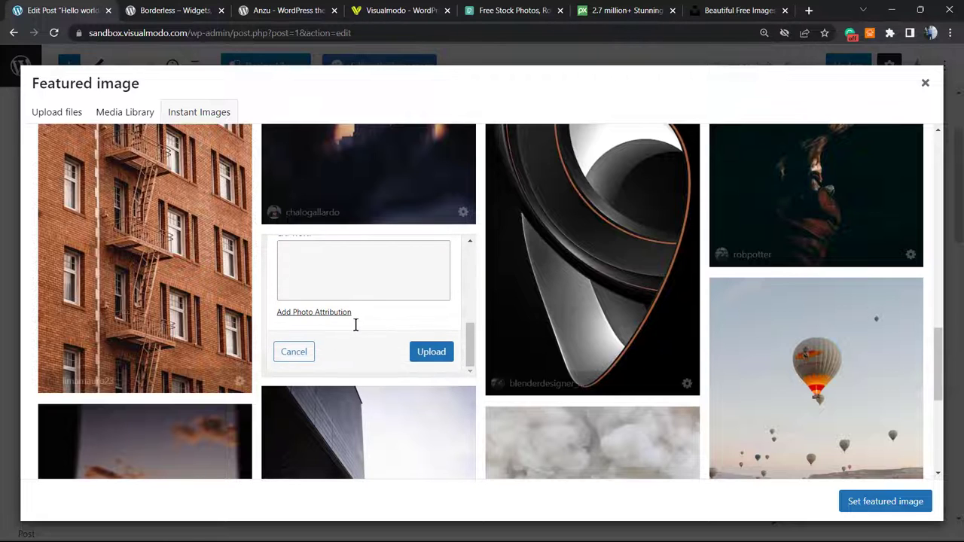
scroll(339, 317, "up", 2)
Fill the laptop photo's caption with its attribution and upload it to the media library.
left_click(344, 316)
scroll(345, 317, "down", 1)
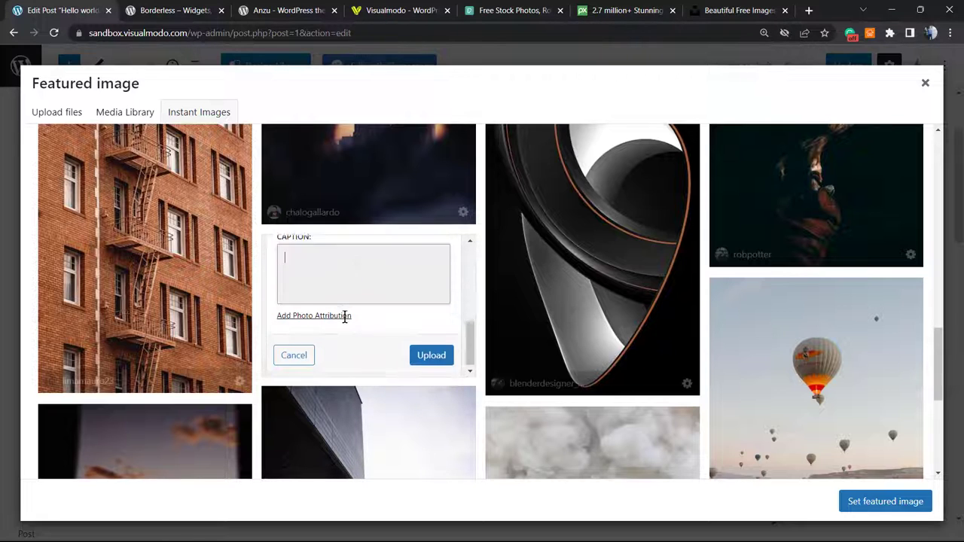
left_click(297, 319)
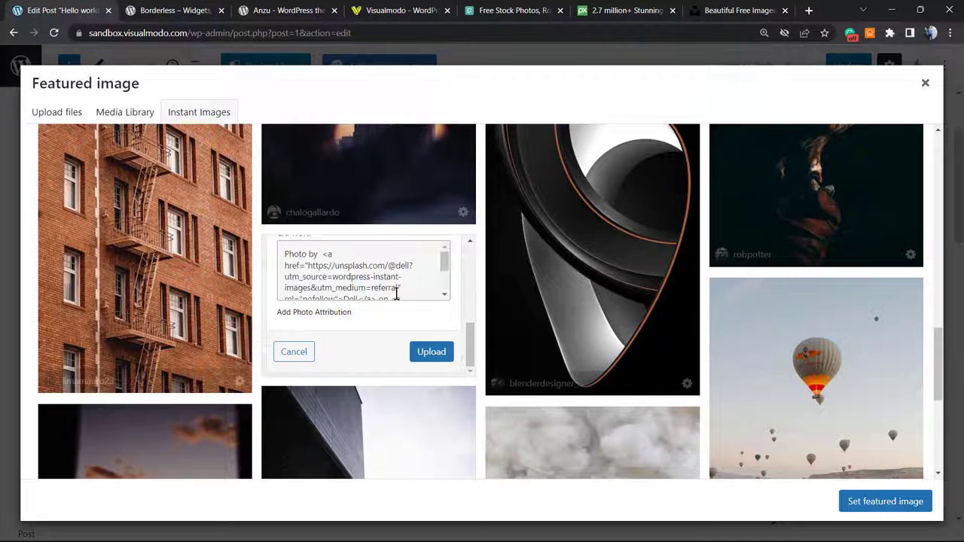
scroll(386, 276, "down", 1)
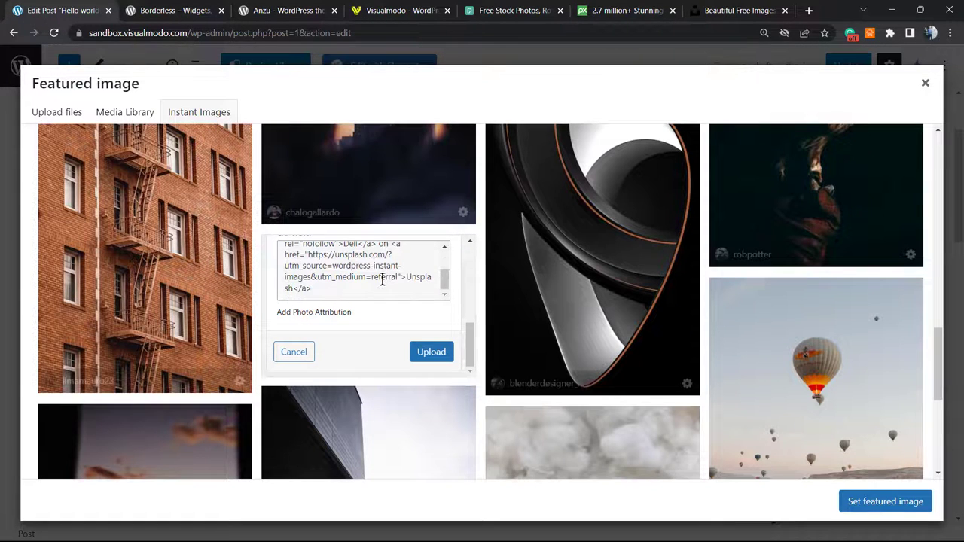
scroll(382, 279, "up", 2)
scroll(382, 279, "down", 2)
scroll(382, 279, "up", 1)
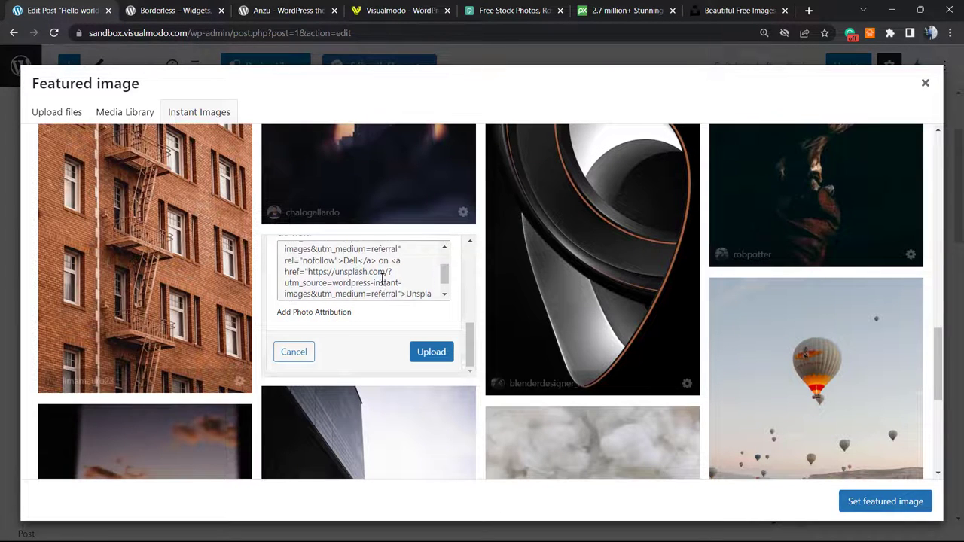
scroll(381, 277, "up", 3)
scroll(377, 276, "down", 1)
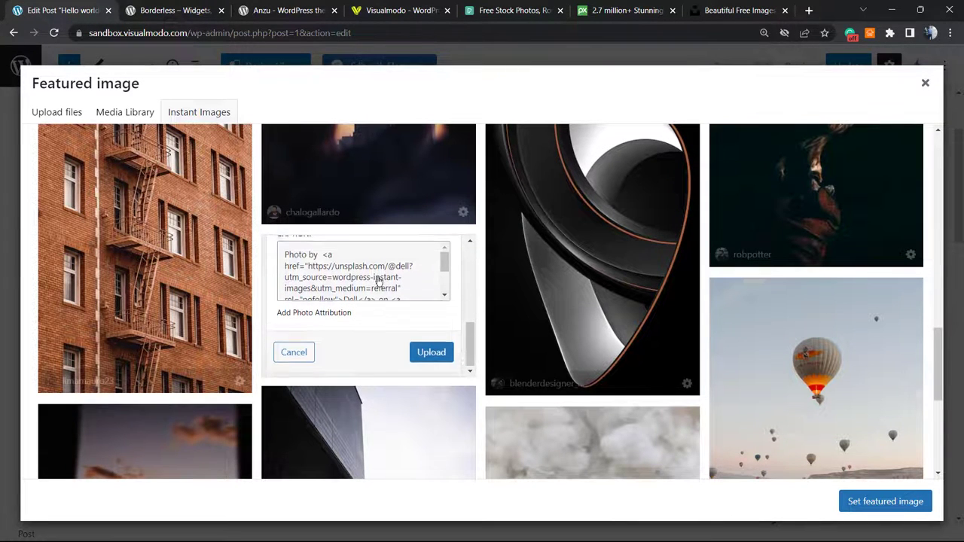
left_click(441, 358)
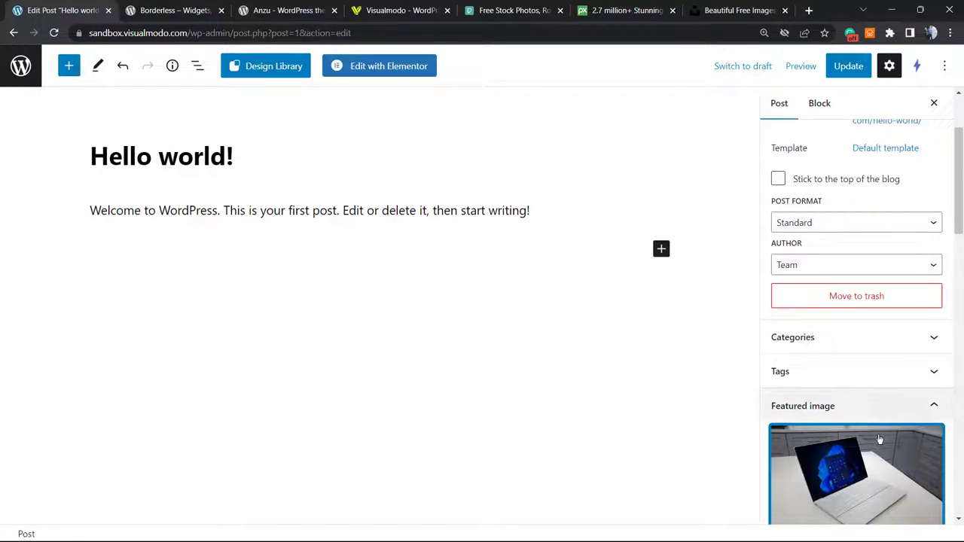
Collapse the featured image settings and leave the post editor without saving.
left_click(814, 406)
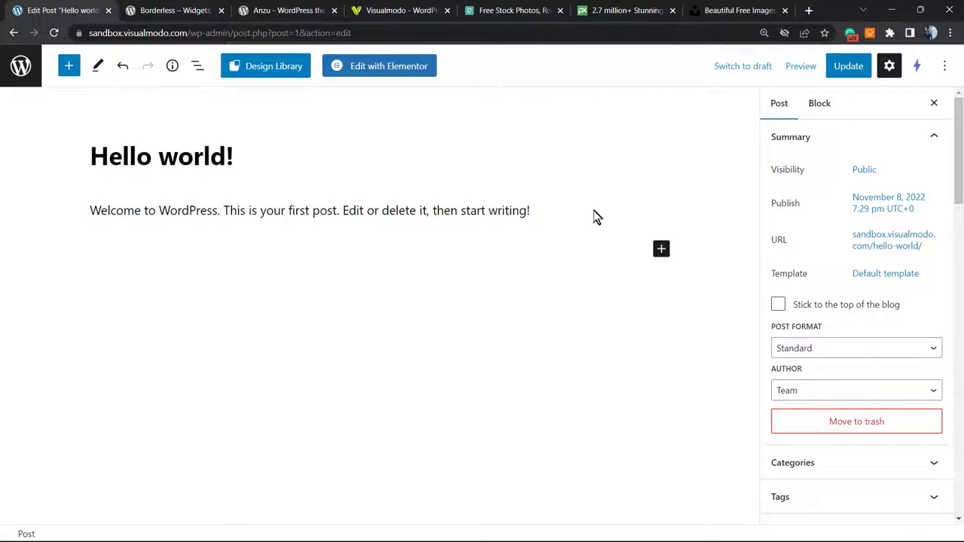
left_click(21, 65)
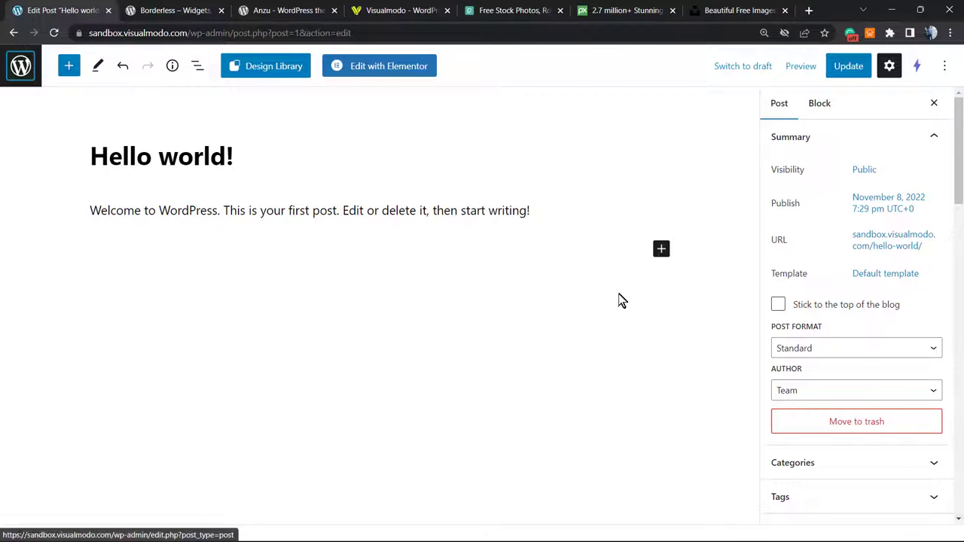
left_click(551, 107)
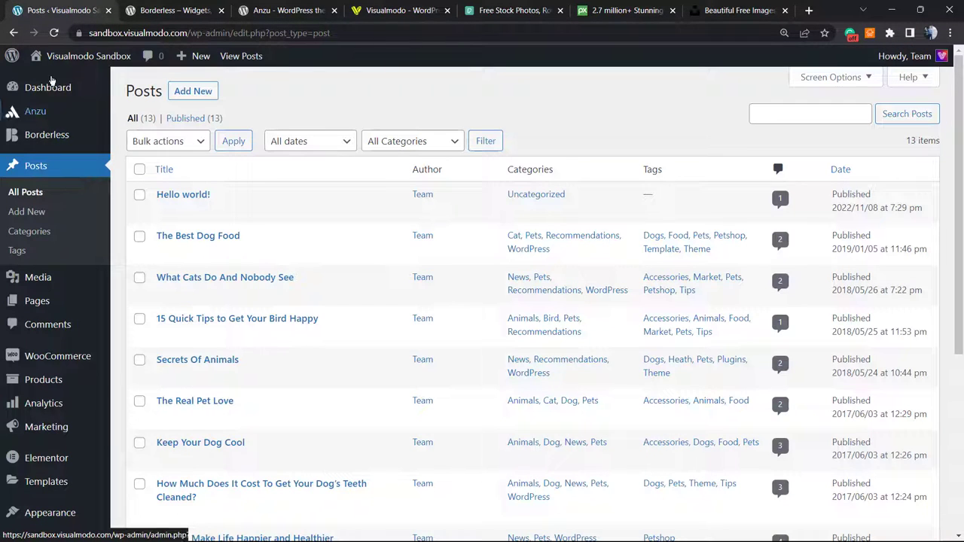
Visit the live site and create a new page from the admin bar's New menu.
left_click(48, 80)
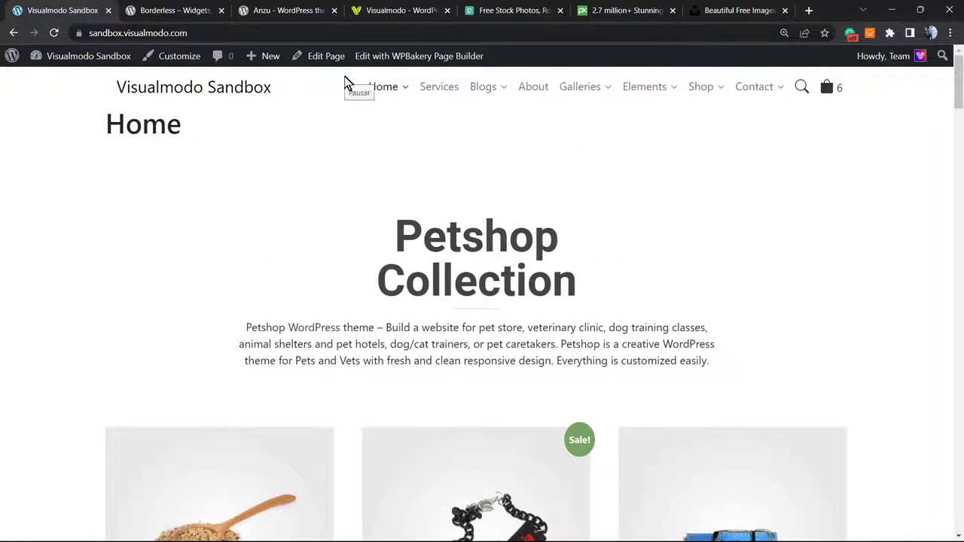
mouse_move(48, 58)
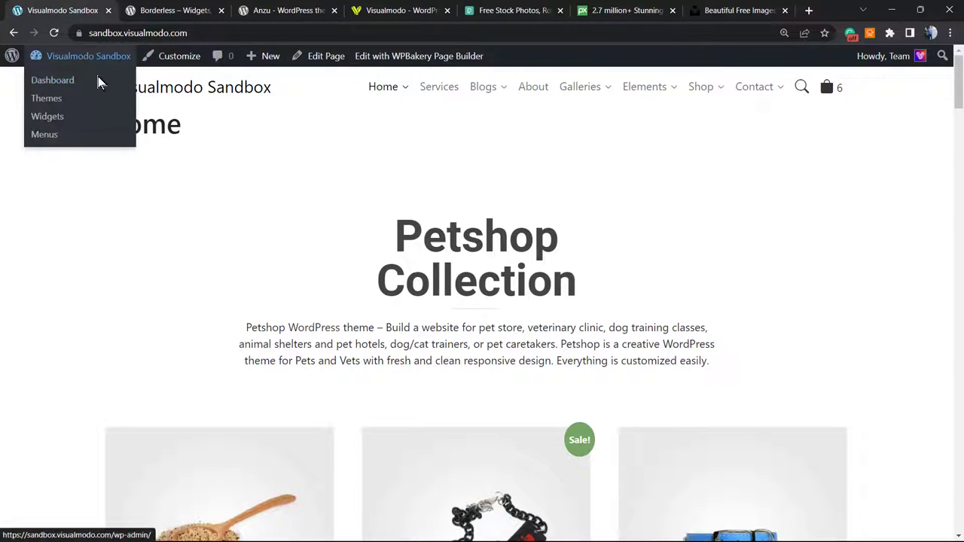
mouse_move(279, 66)
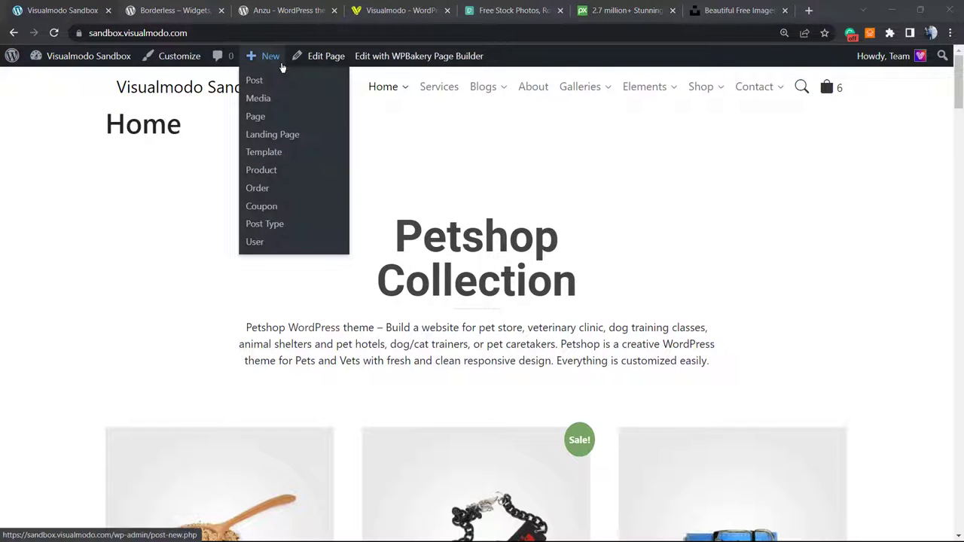
left_click(292, 116)
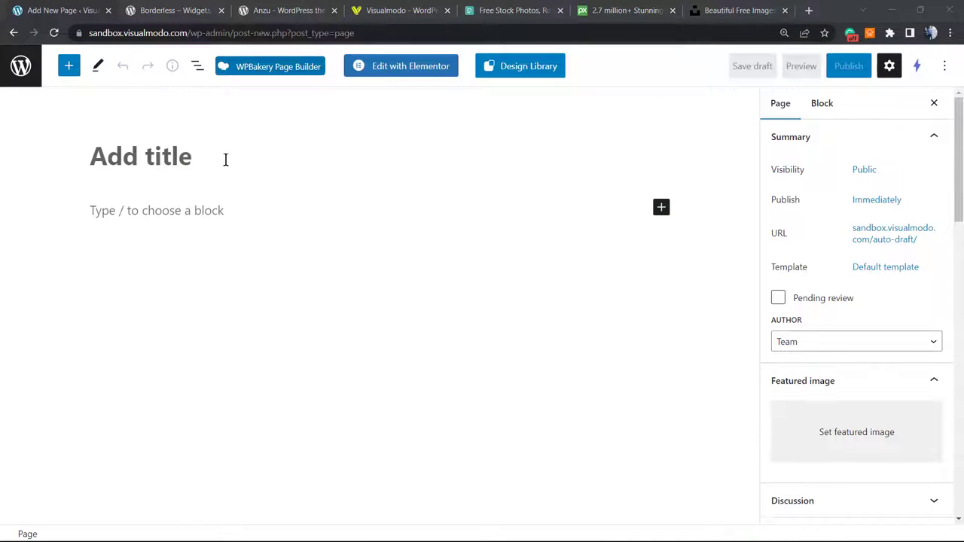
Insert an Image block into the new page, finding it with the search 'im'.
left_click(225, 160)
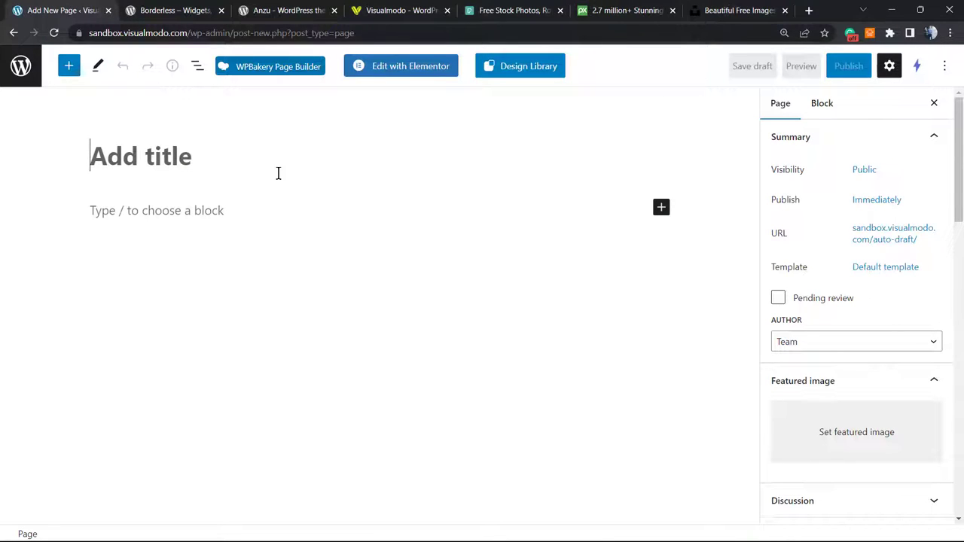
left_click(112, 211)
left_click(666, 208)
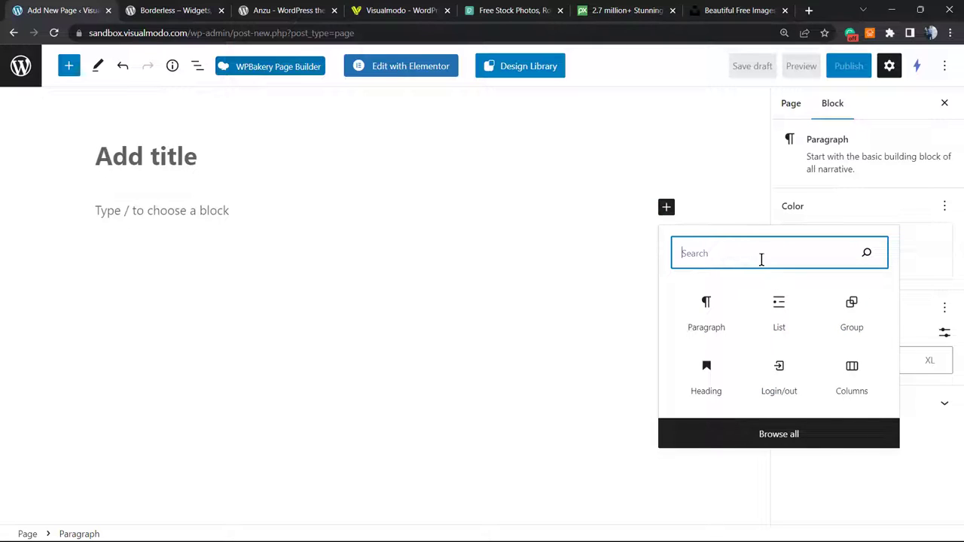
type("im")
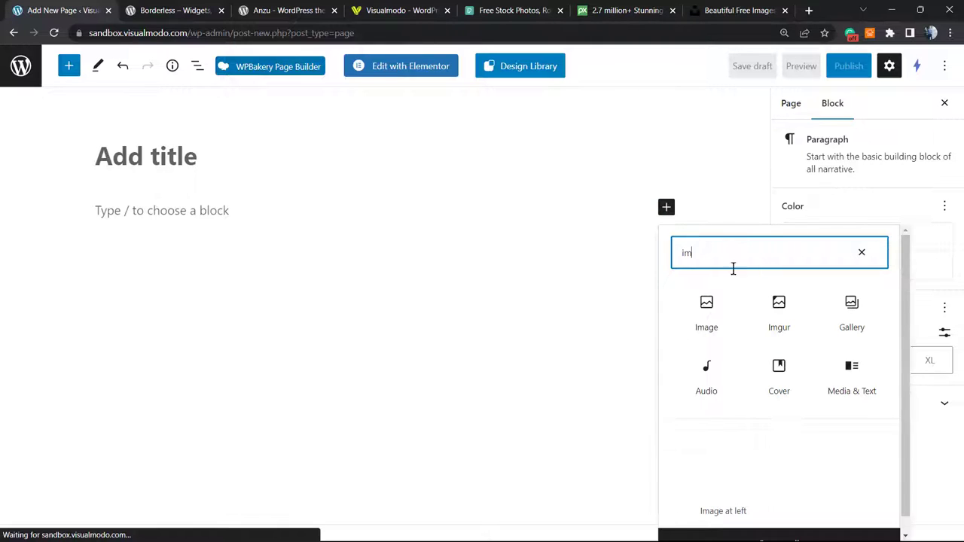
left_click(708, 323)
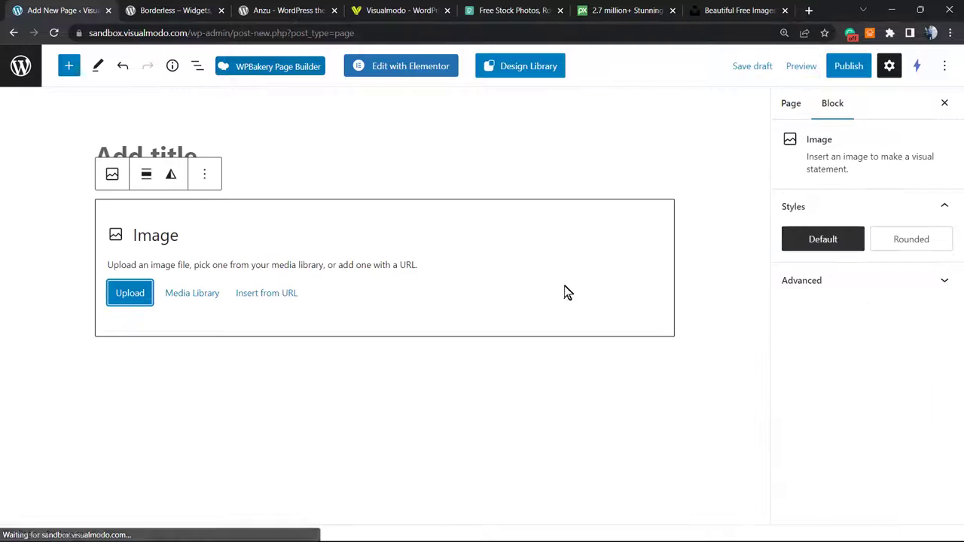
Fill the Image block with the Unsplash waterfall photo from the Instant Images tab.
left_click(192, 294)
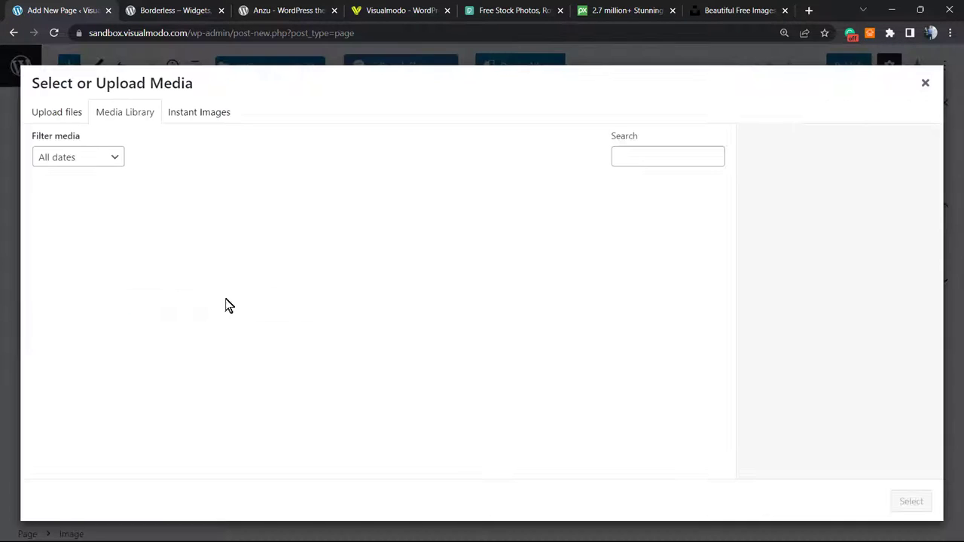
left_click(204, 114)
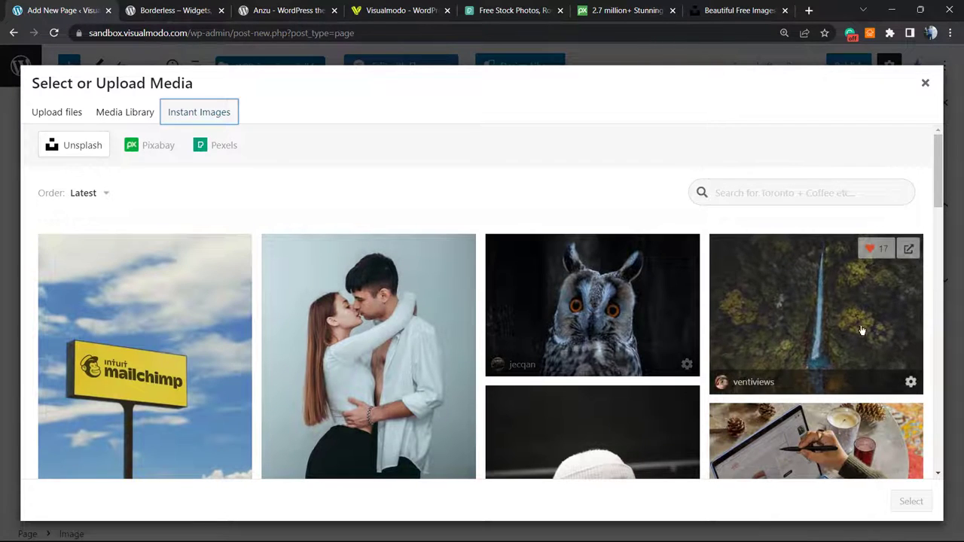
left_click(807, 348)
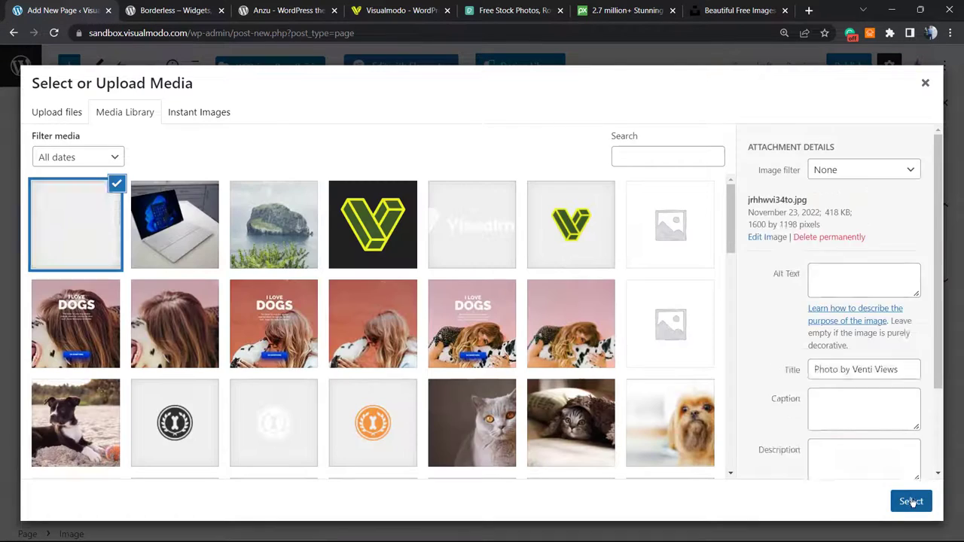
left_click(911, 502)
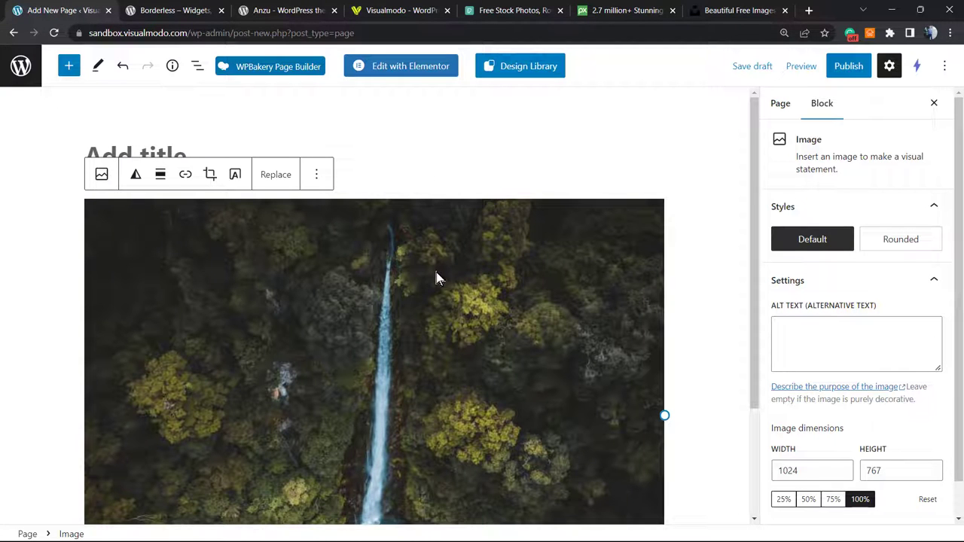
left_click(249, 68)
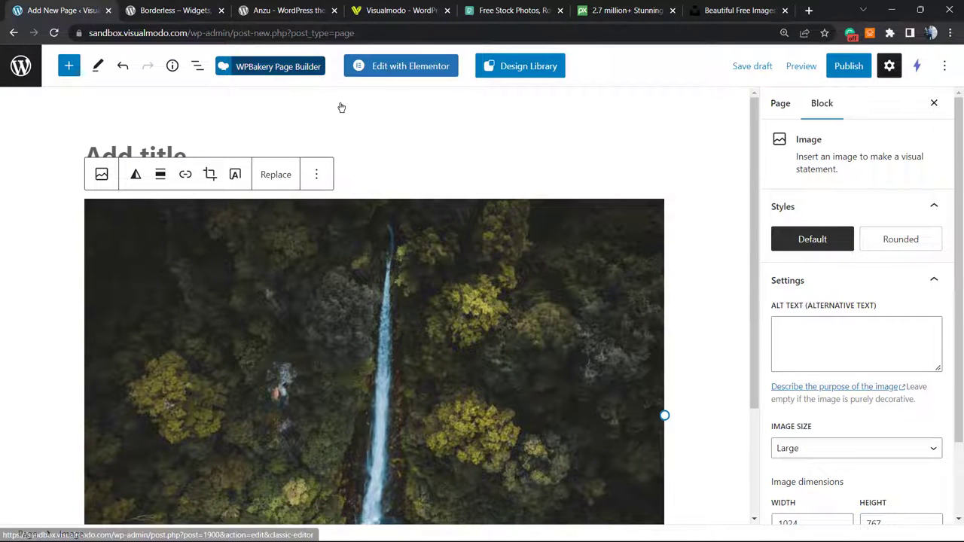
Leave the block editor, switch to WPBakery Page Builder and add a Single Image element.
left_click(535, 101)
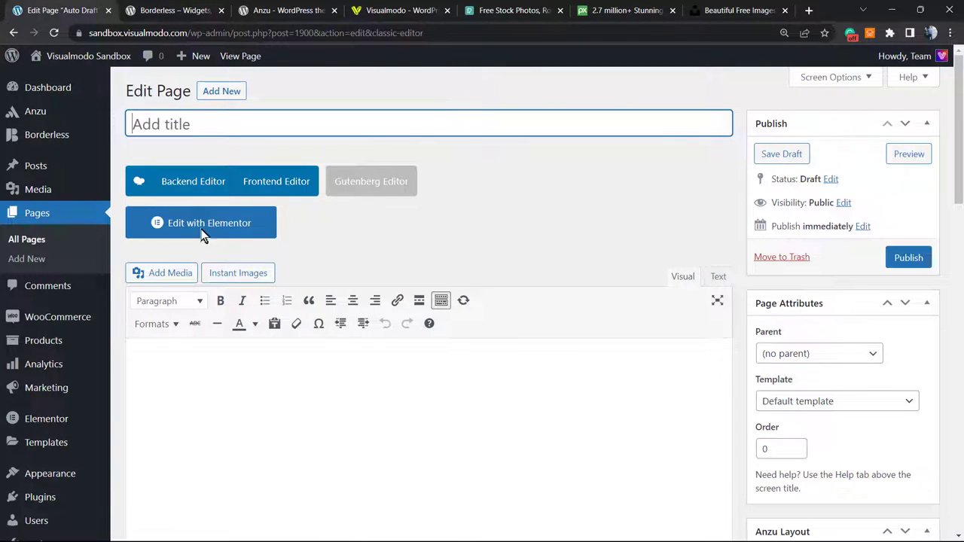
left_click(198, 188)
scroll(289, 437, "down", 1)
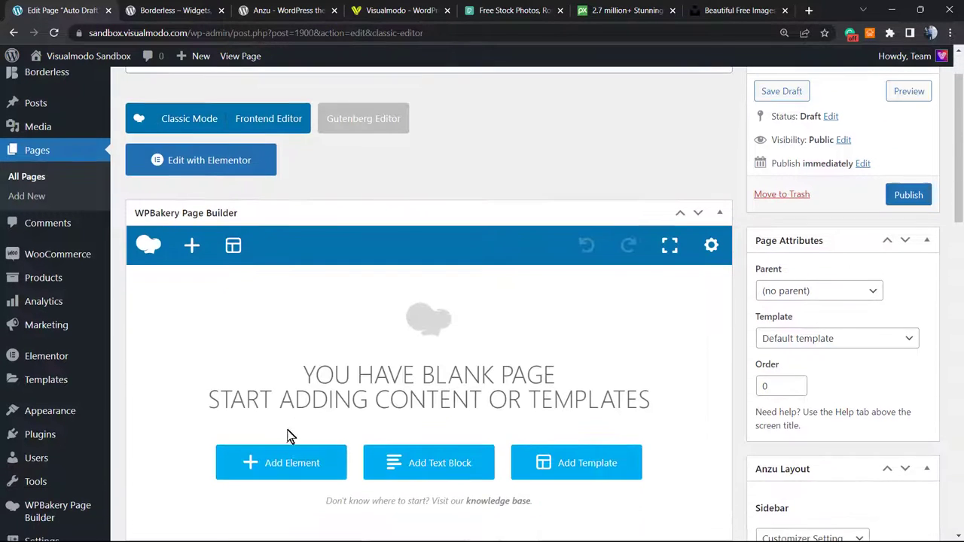
left_click(277, 470)
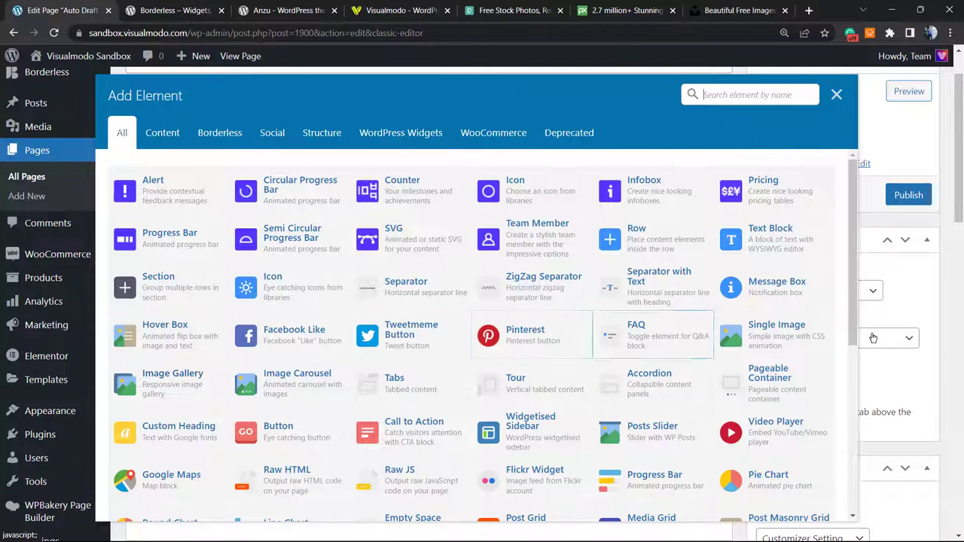
left_click(784, 336)
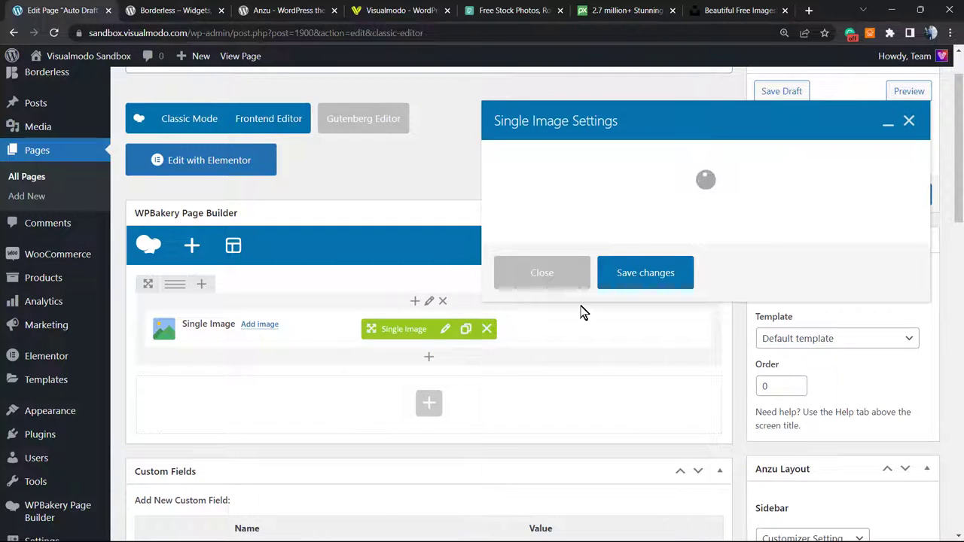
Download the Unsplash couple photo (ID 1903) from stock photos and save it as the element's image.
left_click(514, 363)
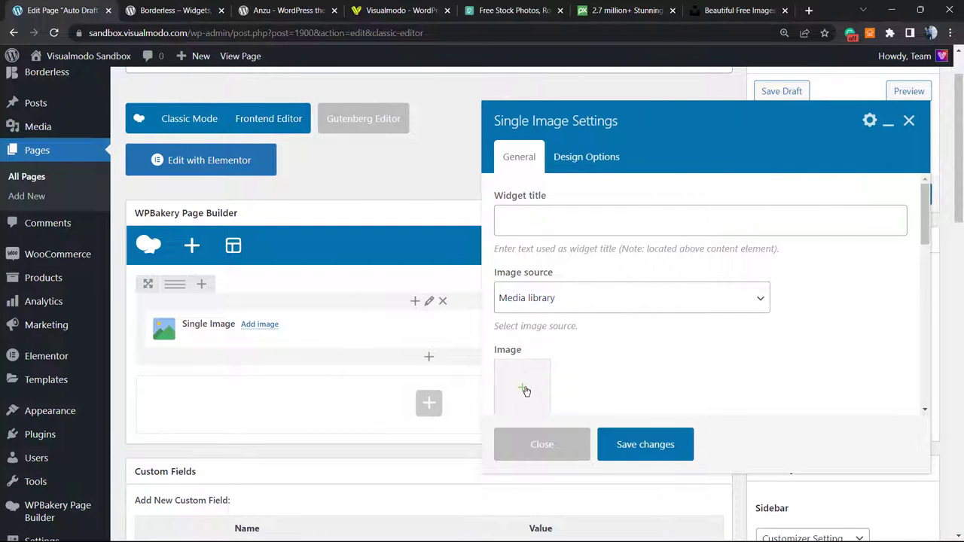
left_click(218, 119)
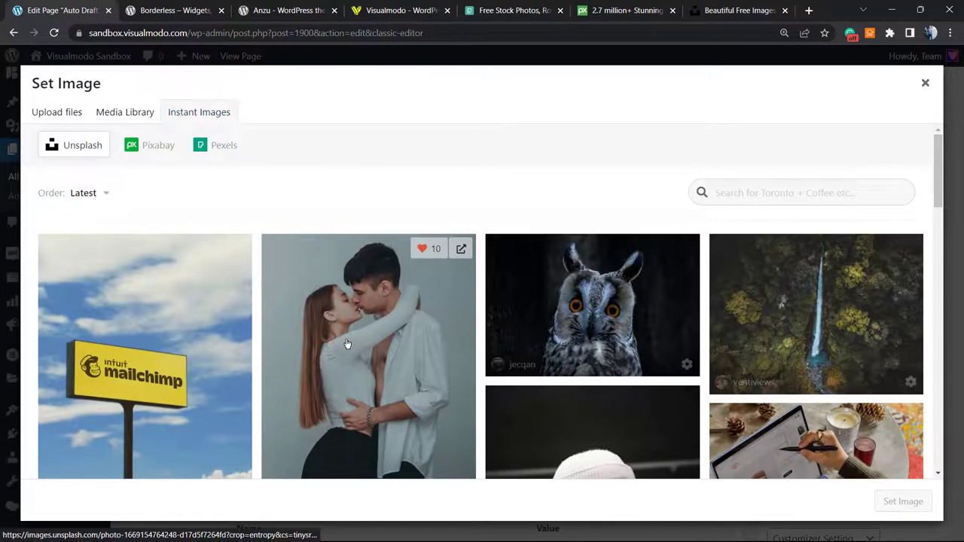
left_click(354, 351)
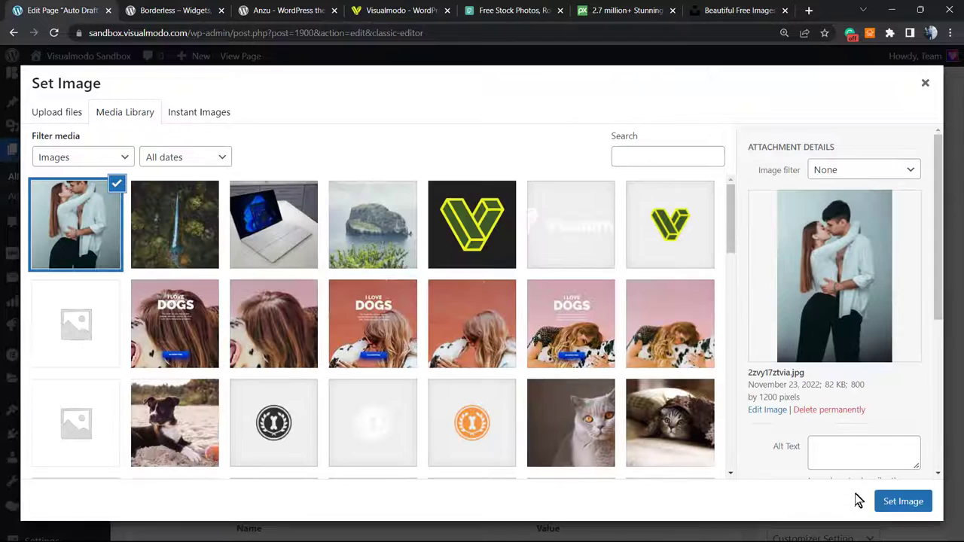
left_click(880, 502)
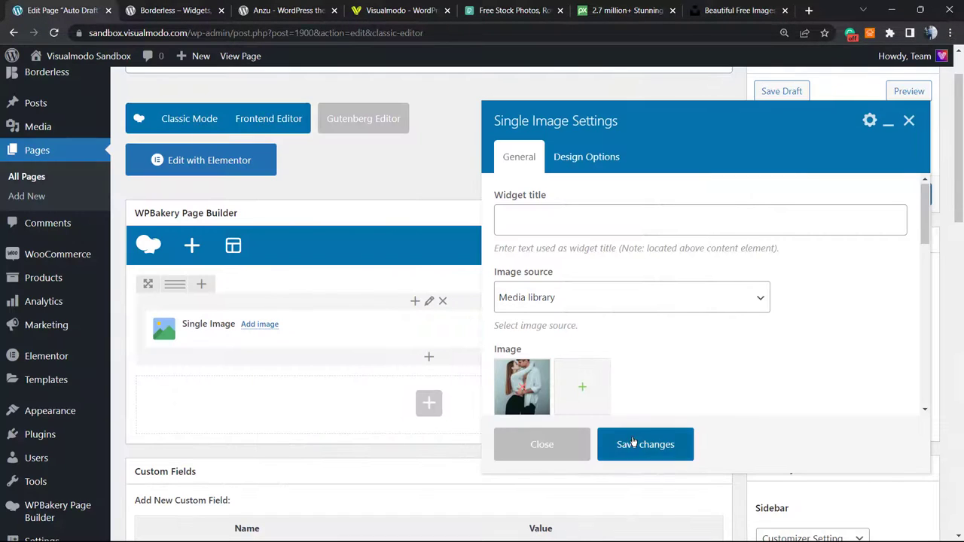
left_click(645, 445)
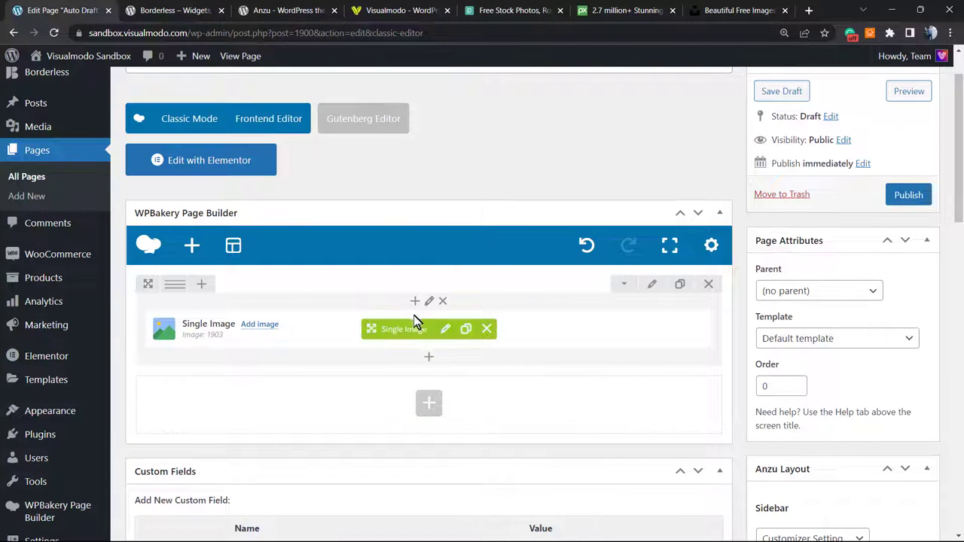
scroll(384, 219, "up", 2)
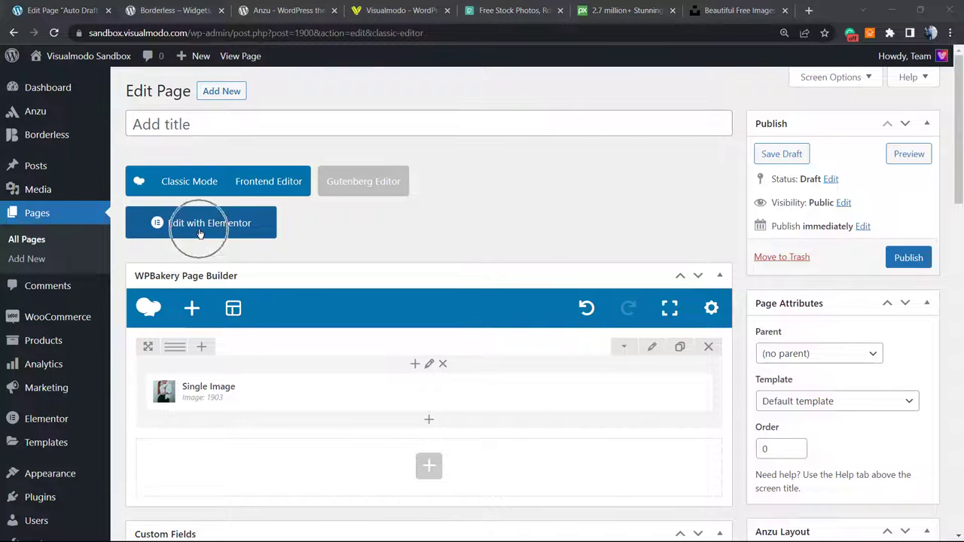
Open the page in Elementor, drop in an Image widget, and insert the Instant Images laptop photo.
left_click(196, 225)
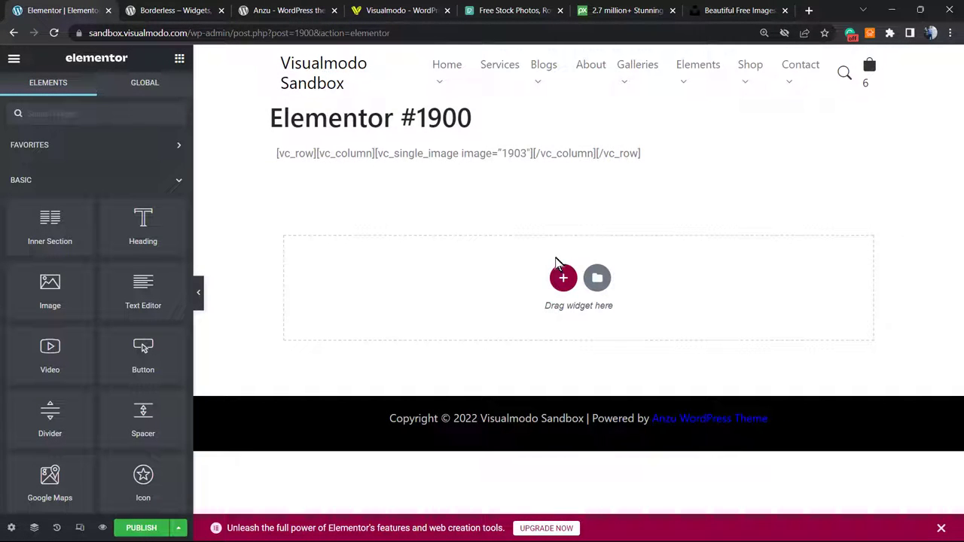
left_click_drag(46, 285, 560, 260)
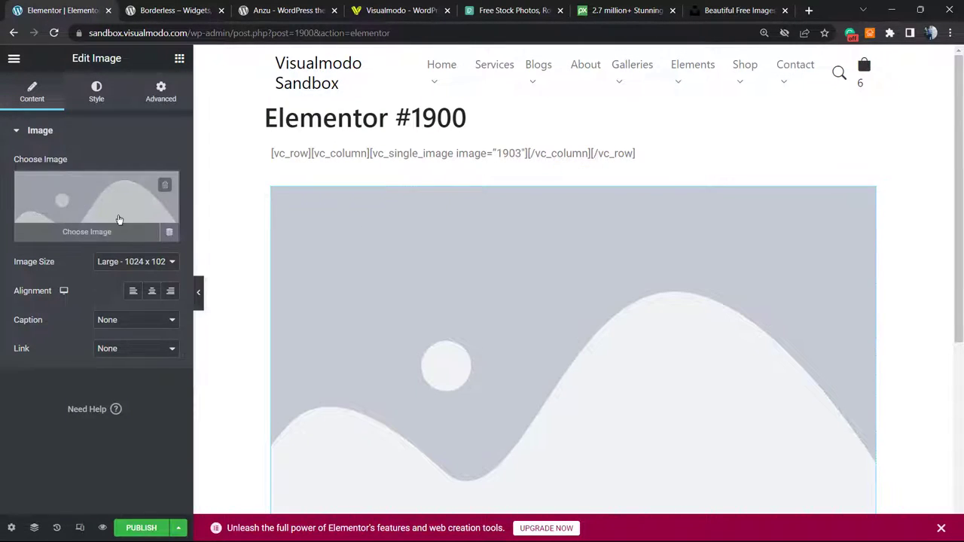
left_click(118, 220)
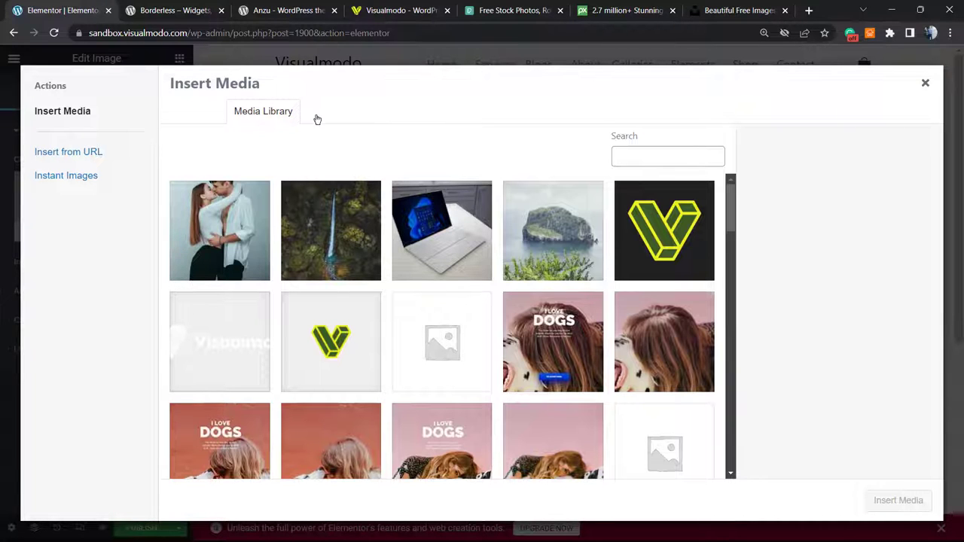
left_click(345, 117)
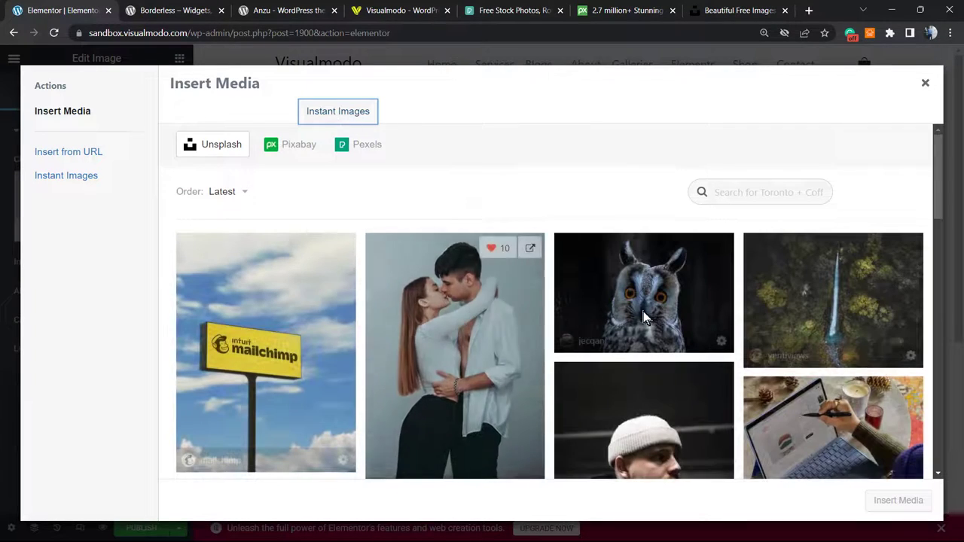
scroll(643, 316, "down", 4)
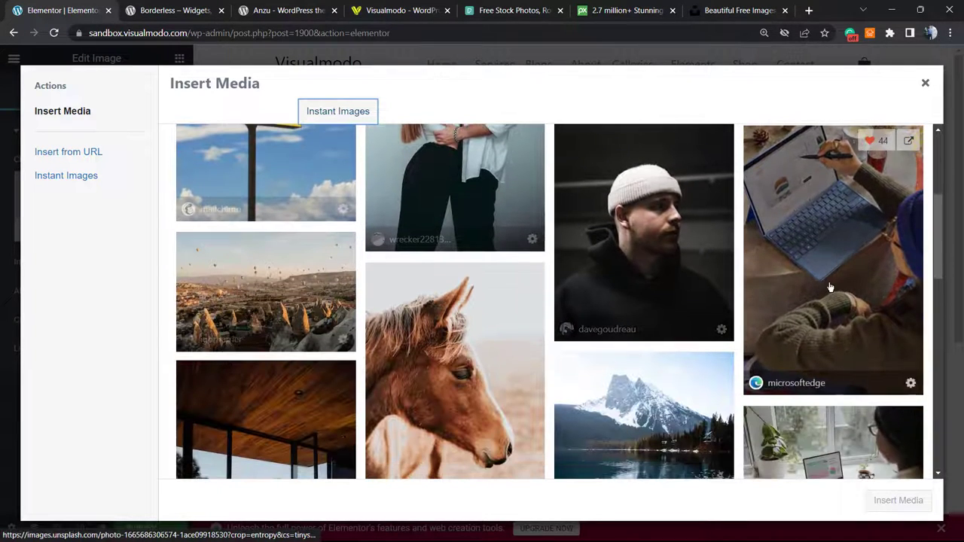
left_click(830, 286)
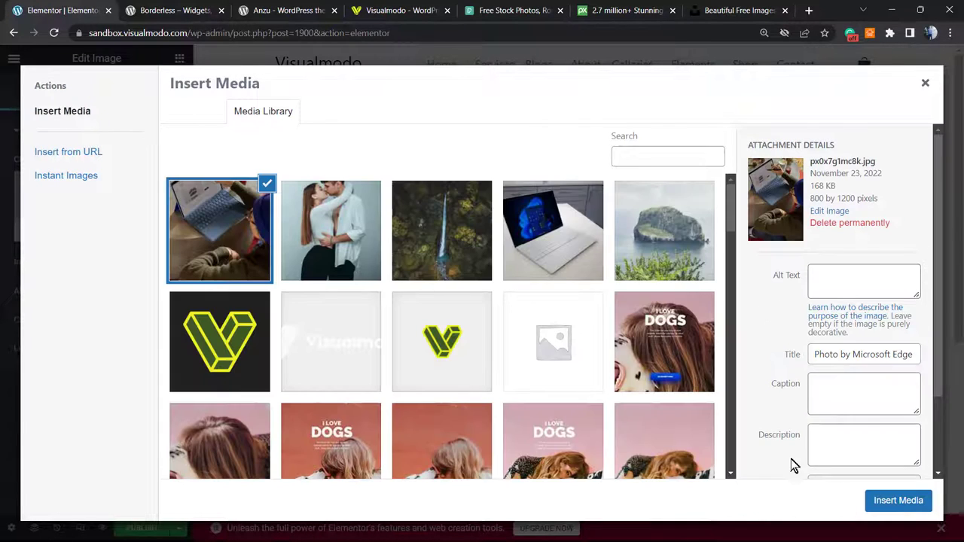
left_click(898, 501)
scroll(632, 302, "down", 5)
scroll(611, 314, "up", 5)
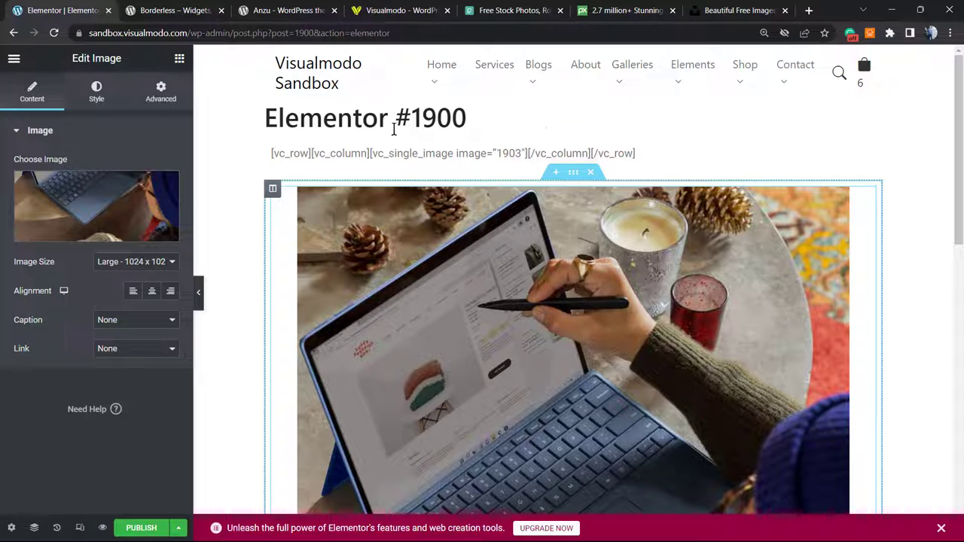
On the Borderless plugin page, highlight the title words Borderless, Widgets, Elements and Toolkit.
left_click(174, 10)
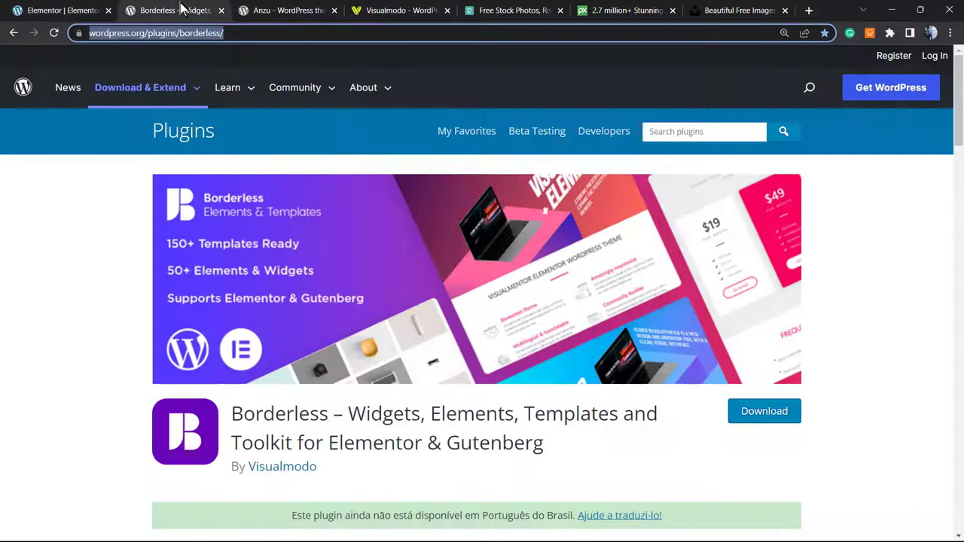
double_click(283, 419)
double_click(371, 413)
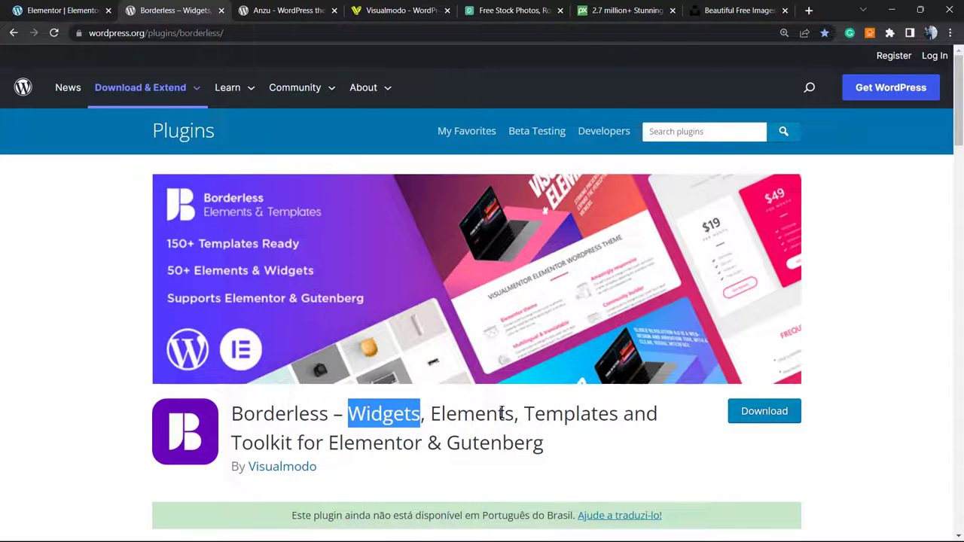
double_click(501, 413)
double_click(260, 441)
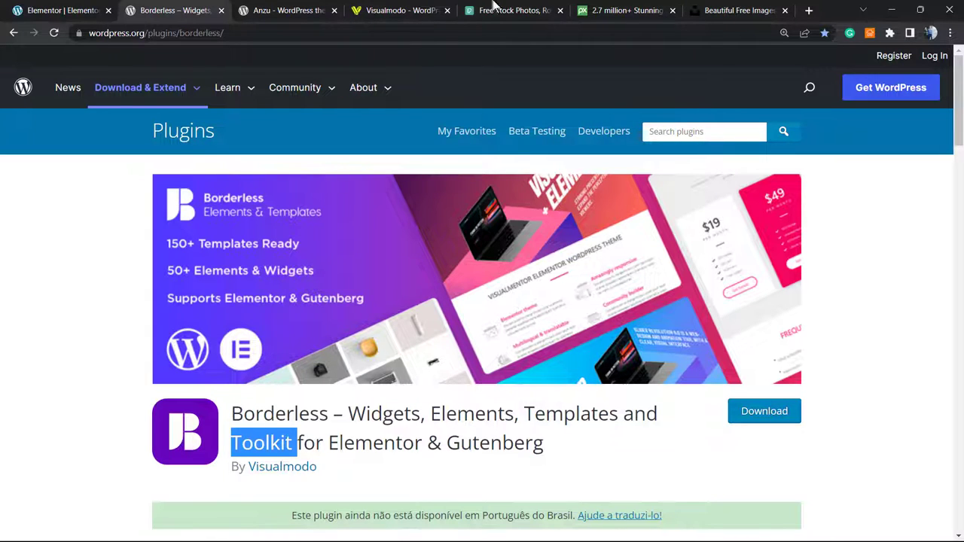
Look over the Anzu theme page, highlighting its name, then move to the Visualmodo homepage.
left_click(319, 10)
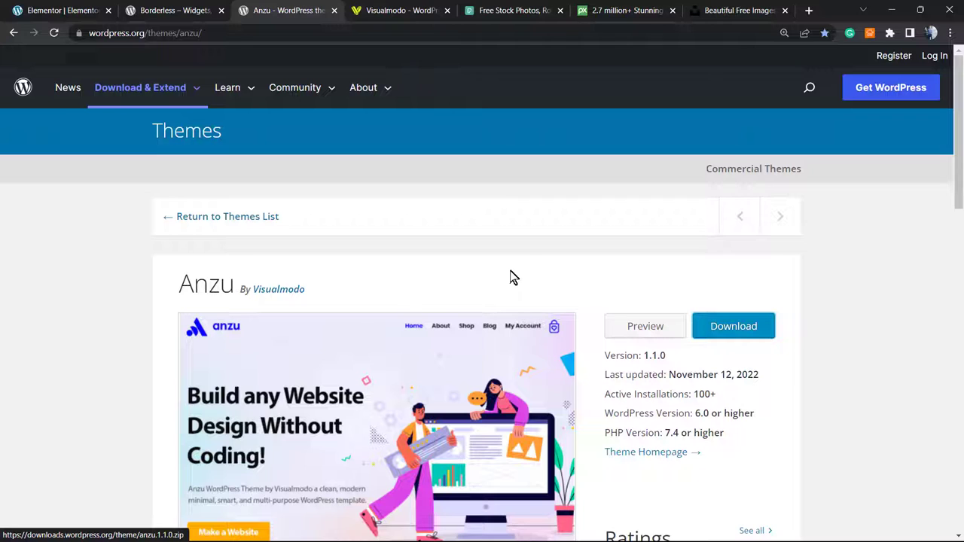
double_click(205, 283)
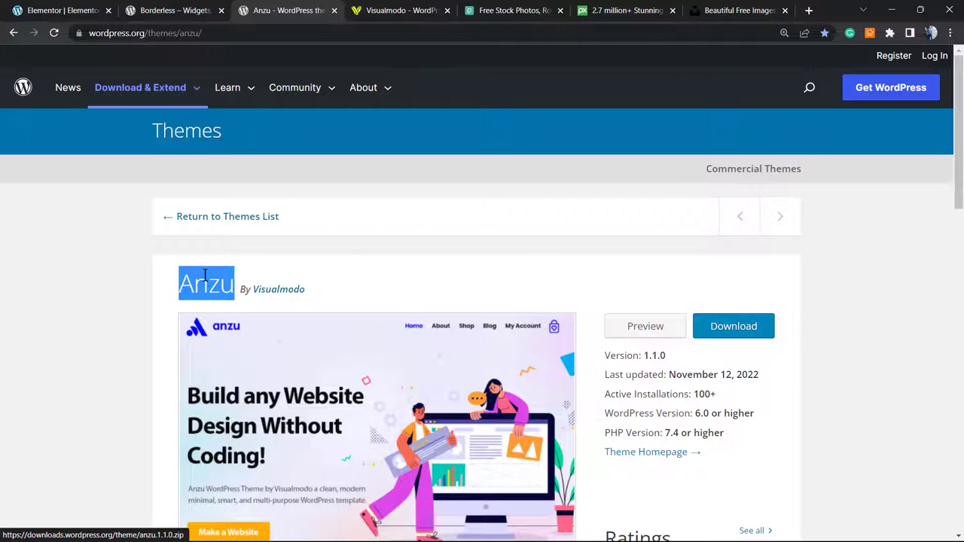
left_click(580, 265)
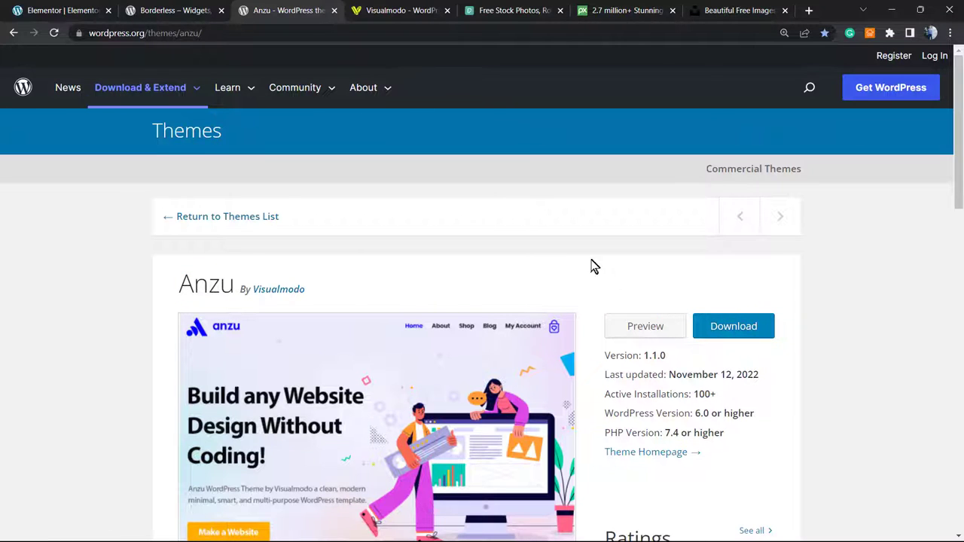
left_click(411, 7)
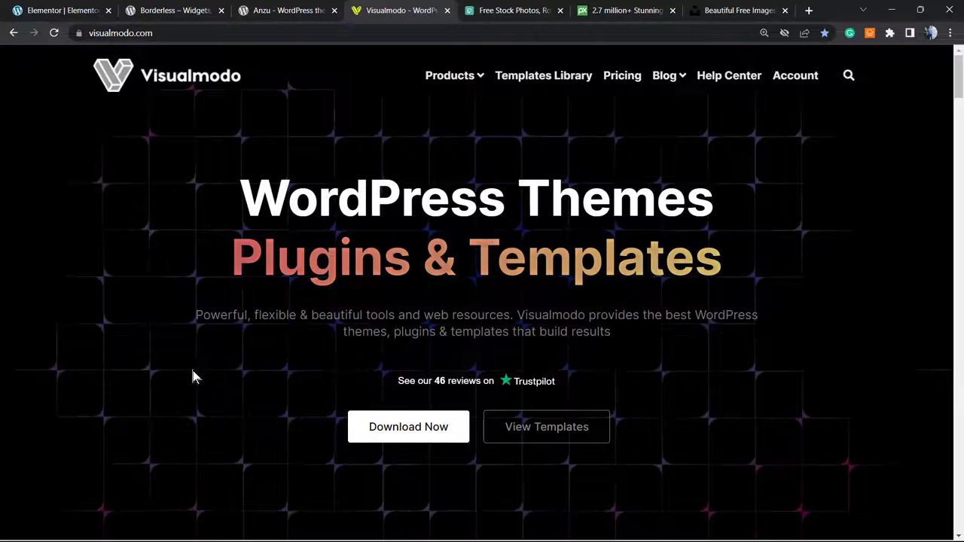
Open Visualmodo's Templates Library and scroll through templates like Car, Fresh Vegetables, Ballet and Crossfit.
left_click(542, 75)
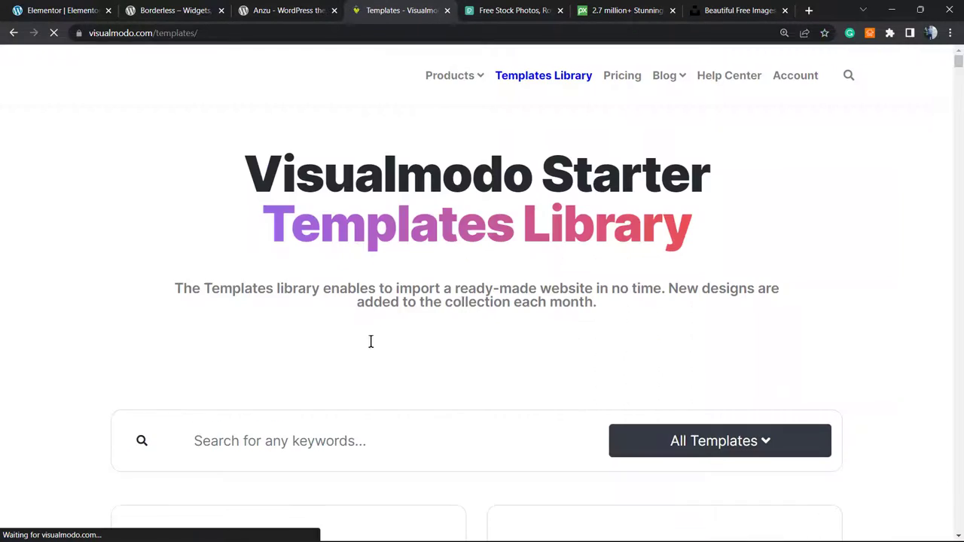
scroll(512, 338, "down", 5)
scroll(497, 346, "down", 2)
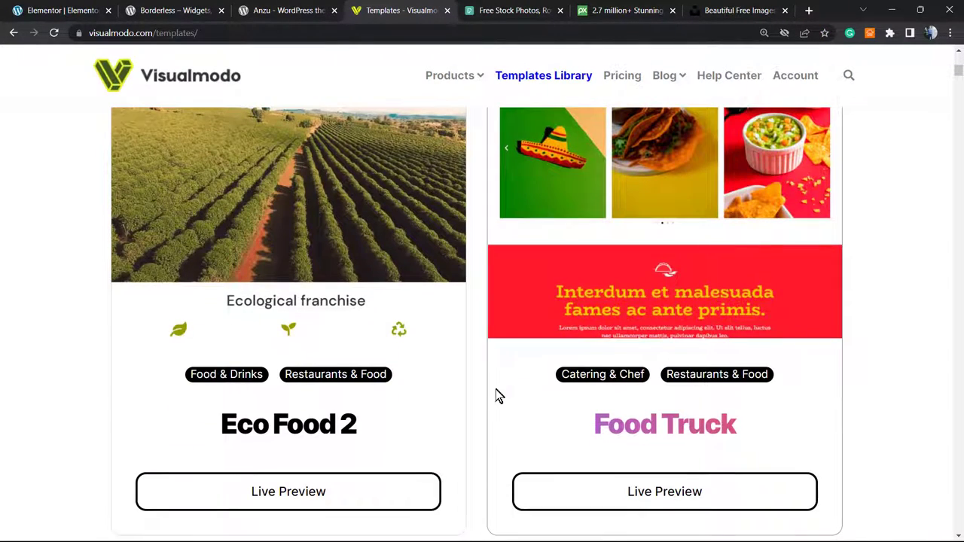
scroll(486, 399, "down", 4)
scroll(478, 382, "down", 12)
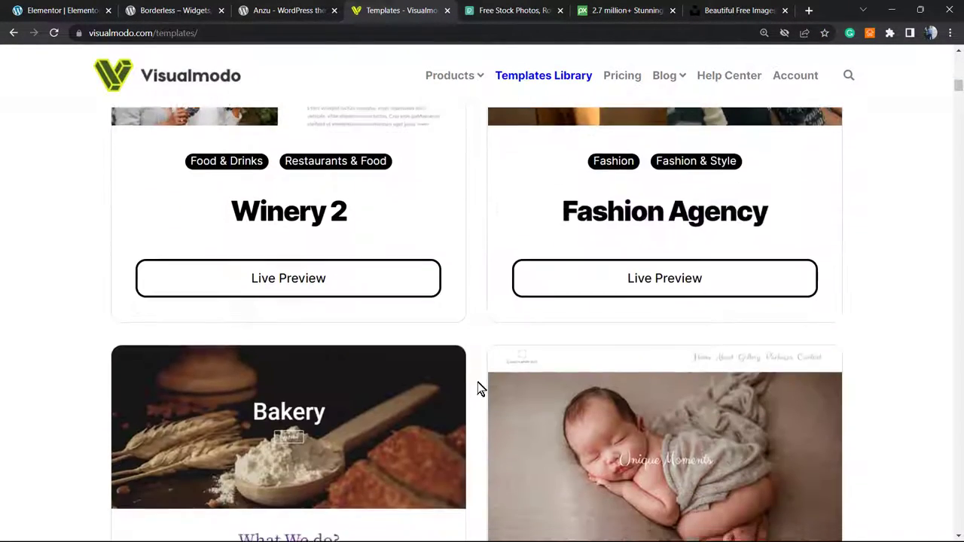
scroll(478, 385, "down", 13)
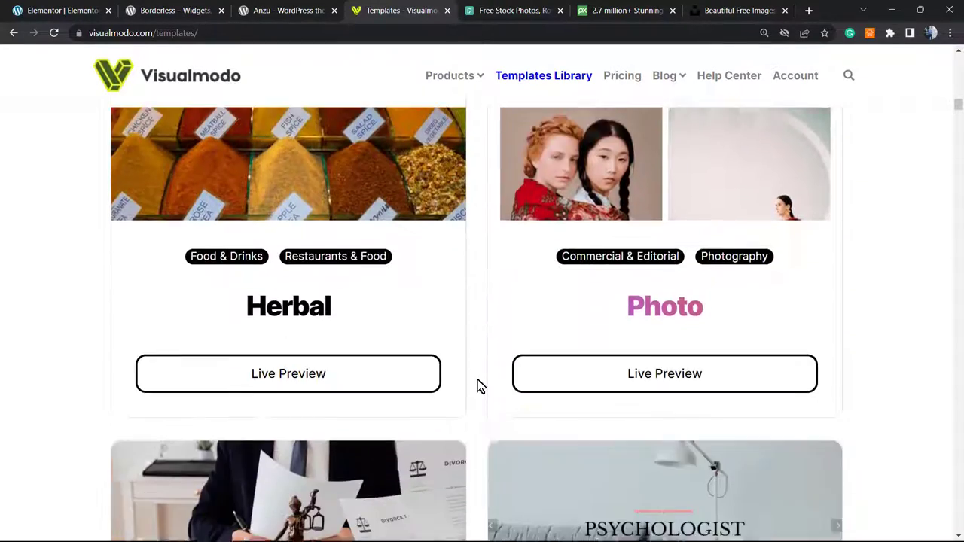
scroll(476, 384, "down", 5)
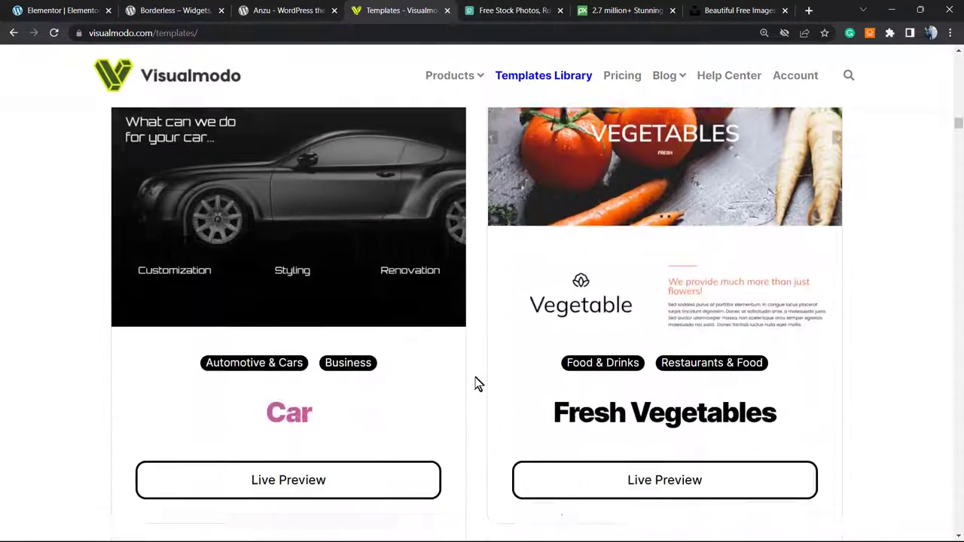
scroll(476, 384, "down", 8)
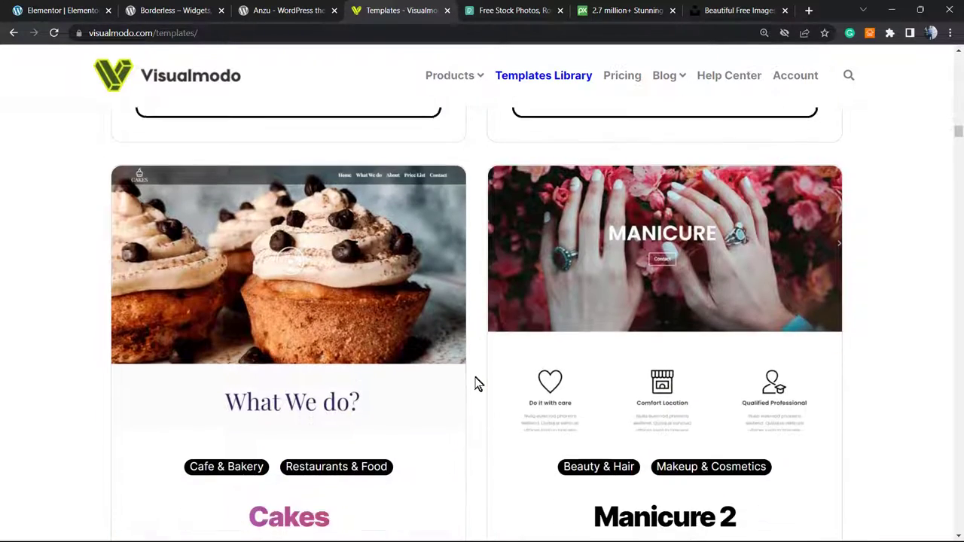
scroll(476, 384, "down", 8)
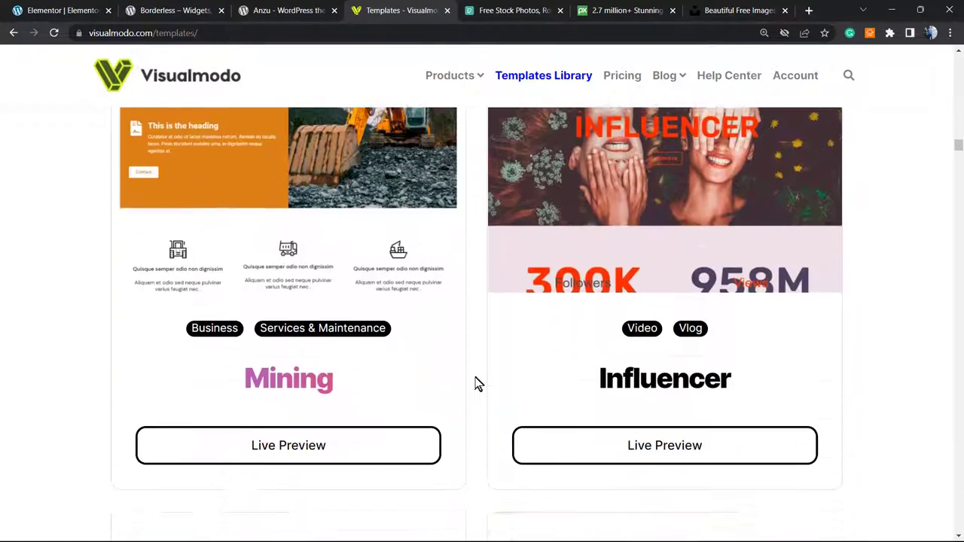
scroll(475, 383, "down", 1)
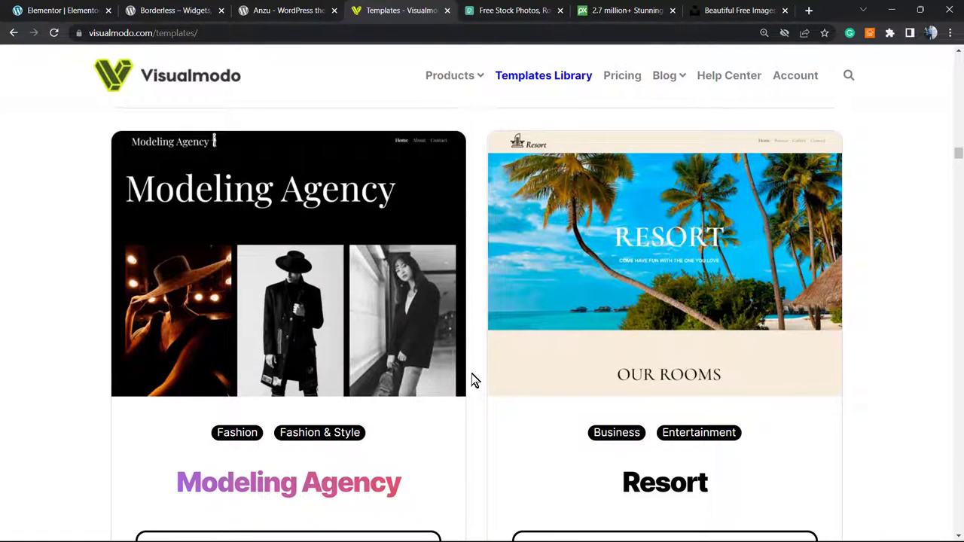
scroll(472, 374, "down", 7)
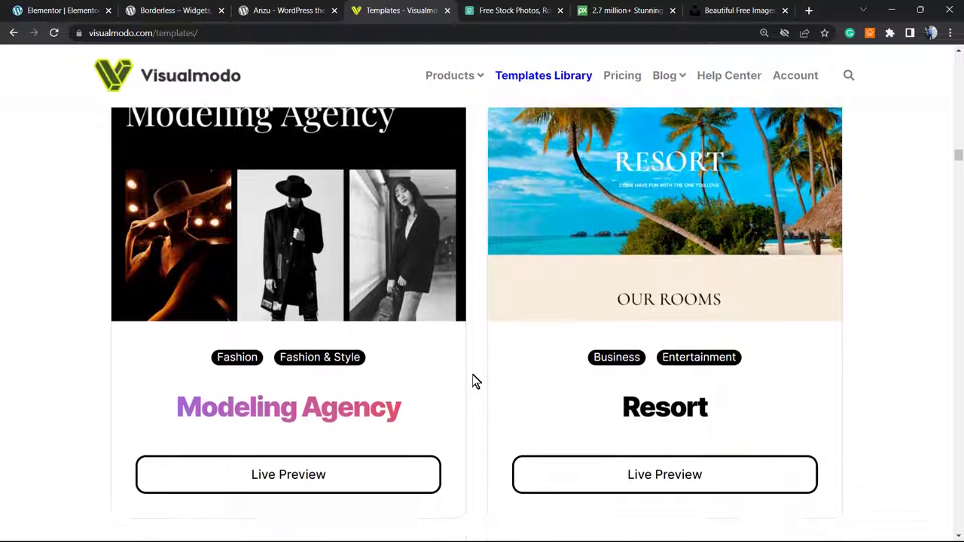
scroll(476, 382, "down", 6)
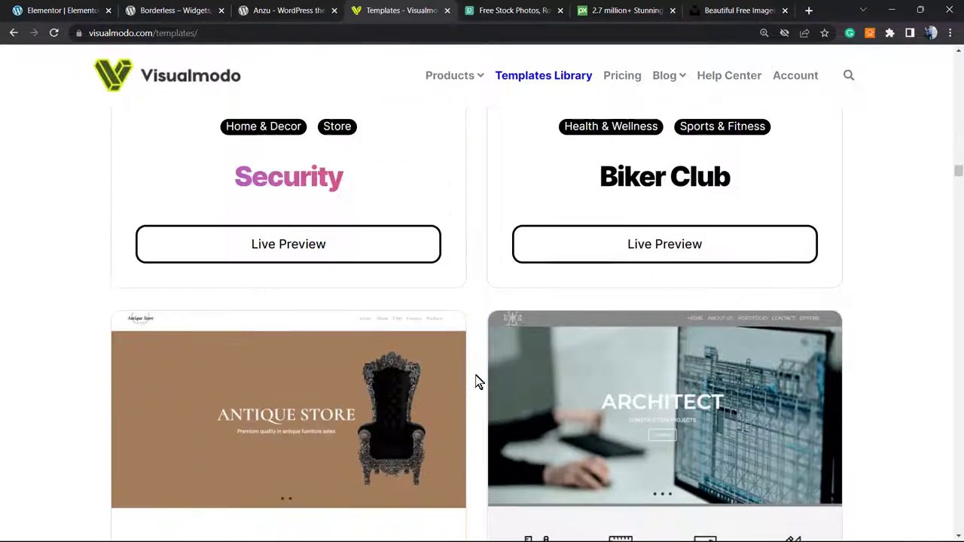
scroll(476, 382, "down", 6)
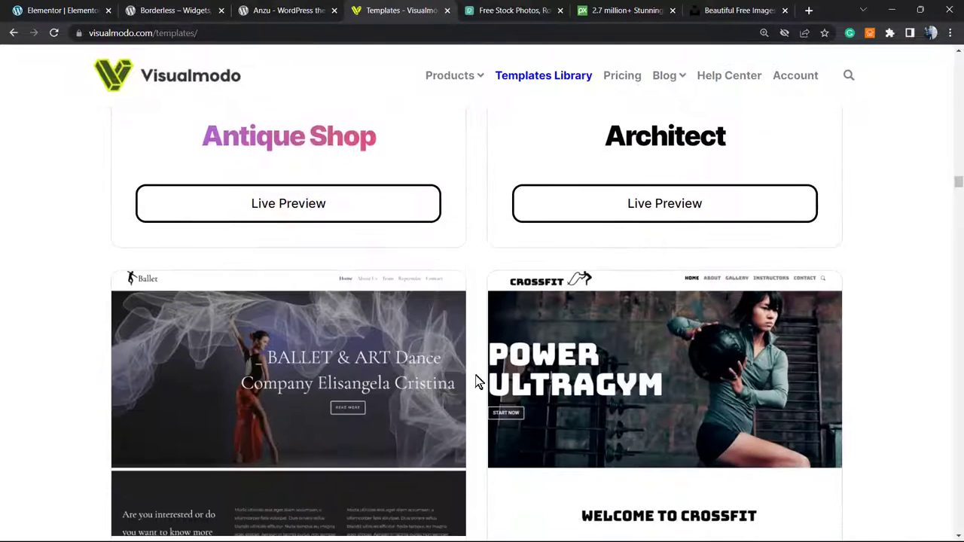
scroll(476, 382, "down", 3)
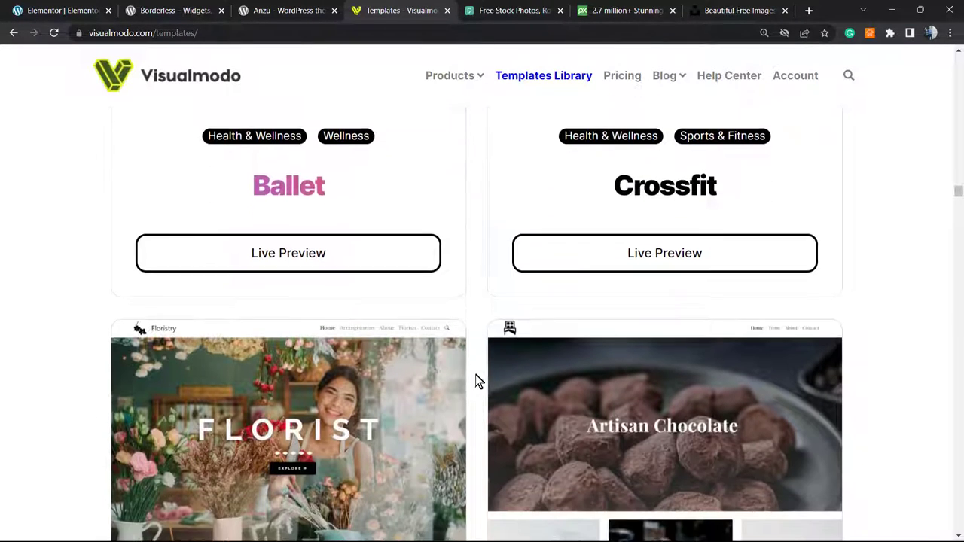